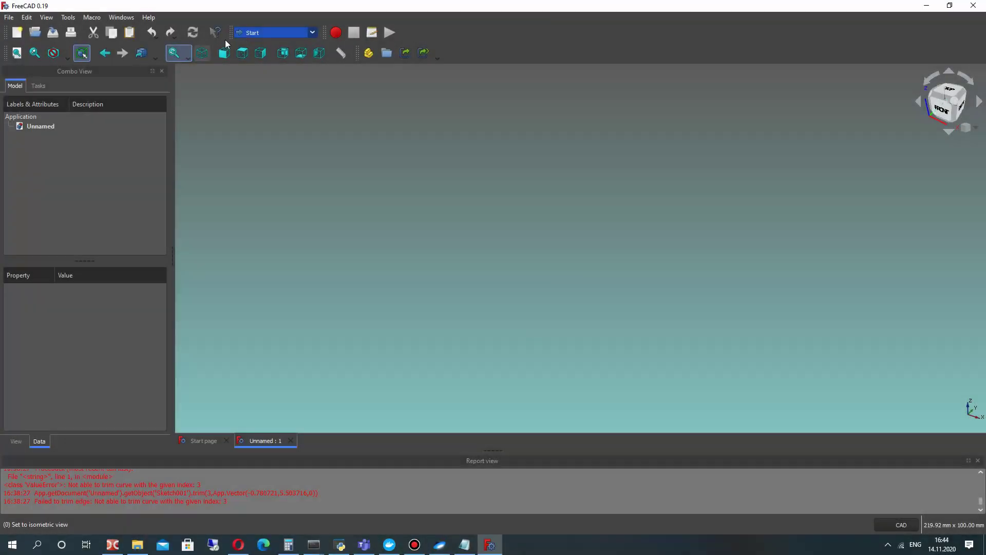
Activate the Part Design workbench and add a new Body to the Unnamed document
click(268, 32)
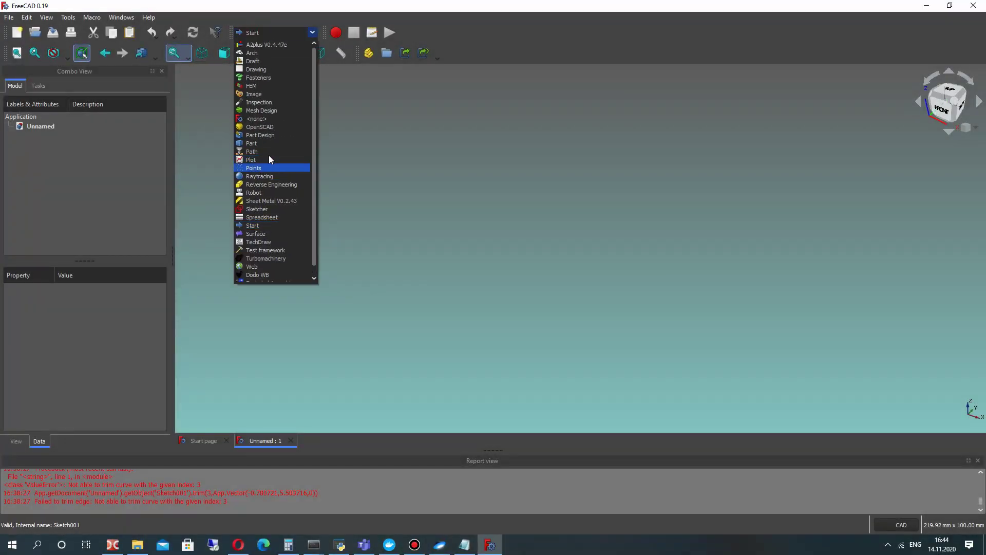
click(257, 127)
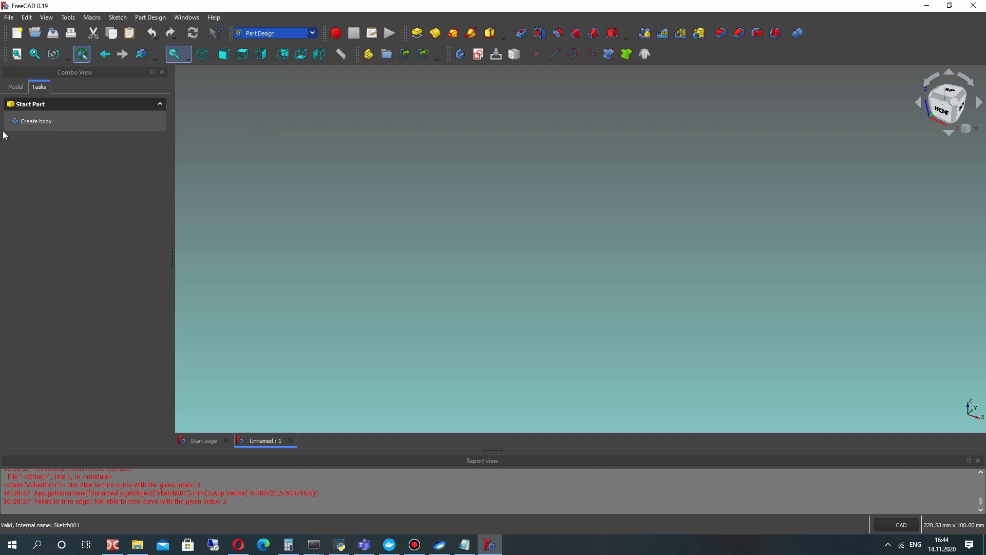
click(35, 122)
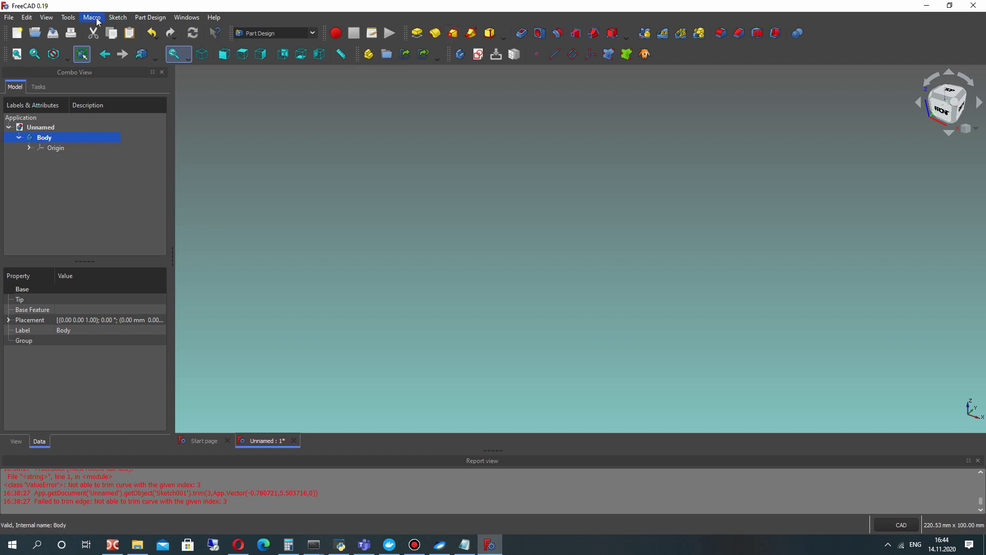
Create an involute gear profile with 16 teeth, keeping the 2.50 mm module
click(150, 17)
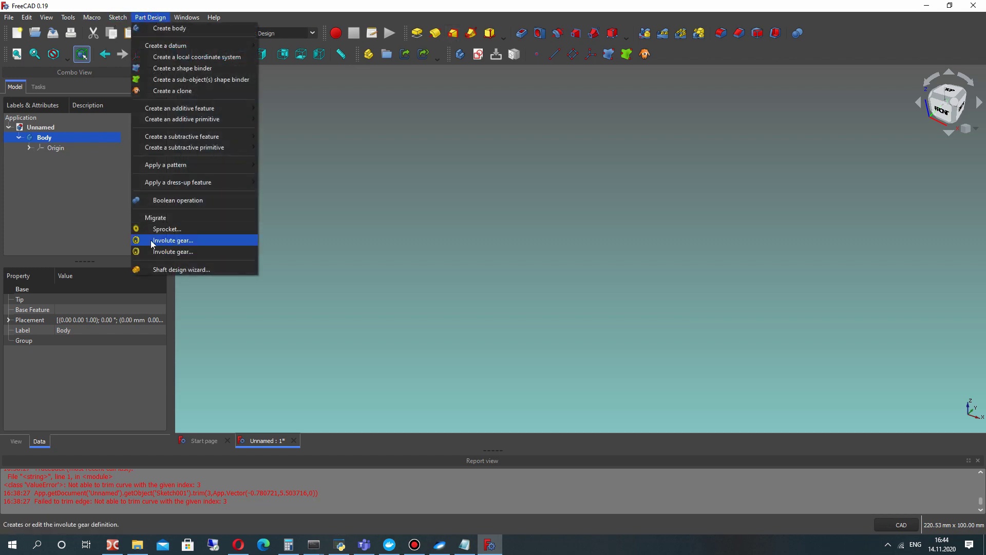
click(193, 240)
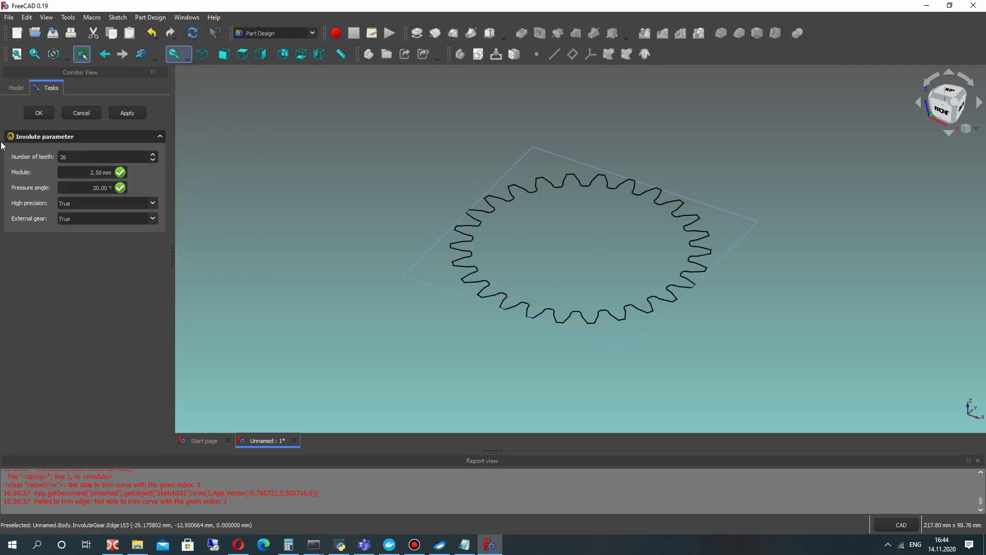
drag(73, 159, 23, 157)
text(1)
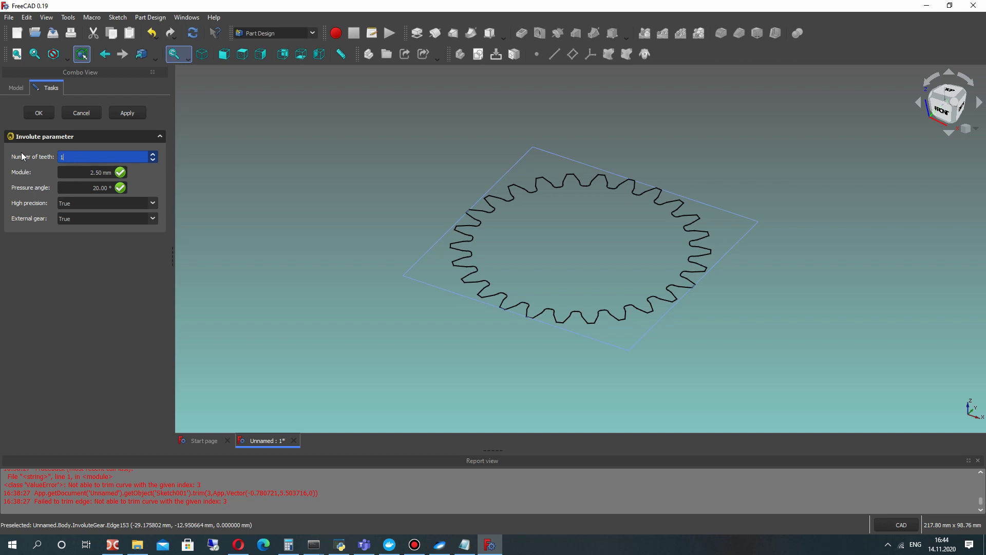
text(6)
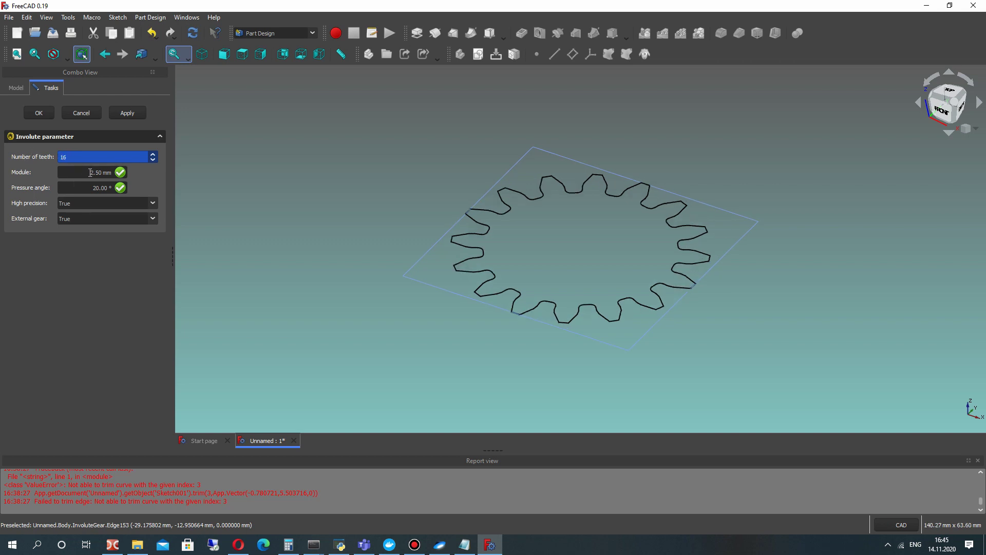
drag(90, 173, 103, 172)
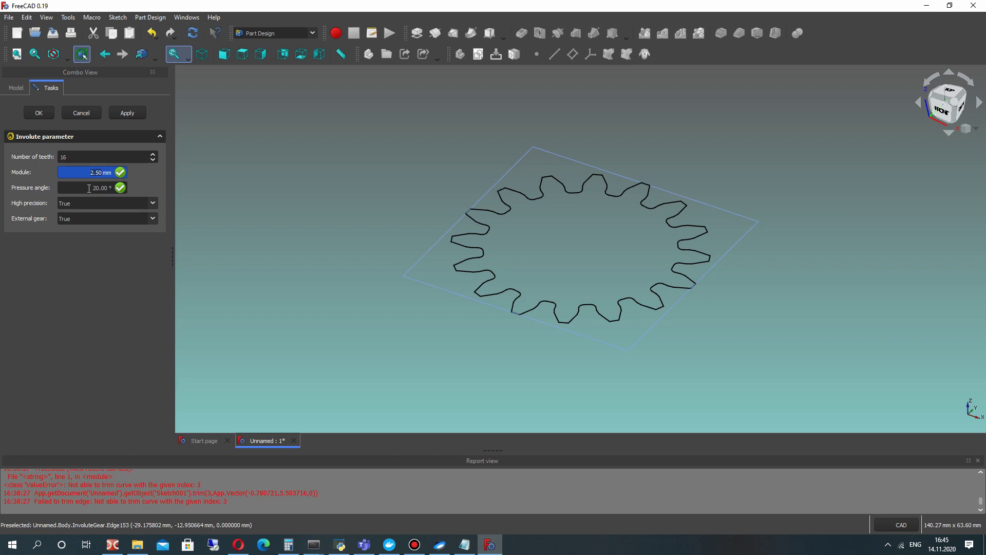
click(38, 113)
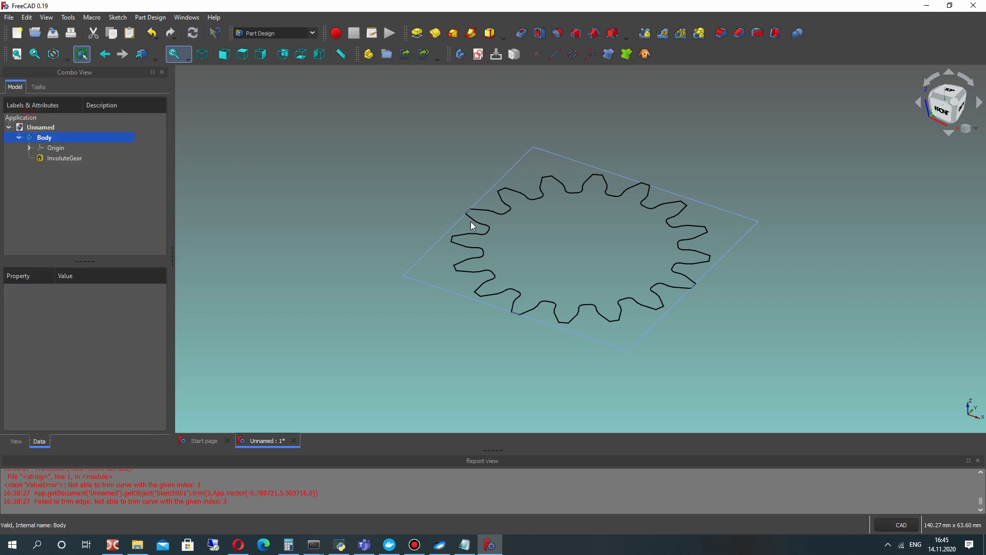
Pad the InvoluteGear 15 mm thick and select the gear's top face
click(64, 159)
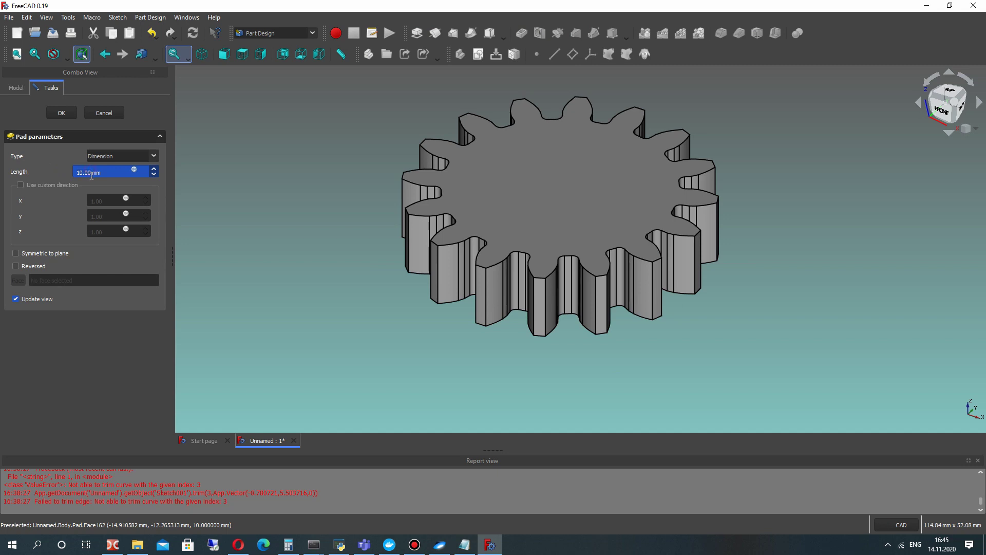
text(51)
key(BackSpace)
key(BackSpace)
text(15)
click(65, 114)
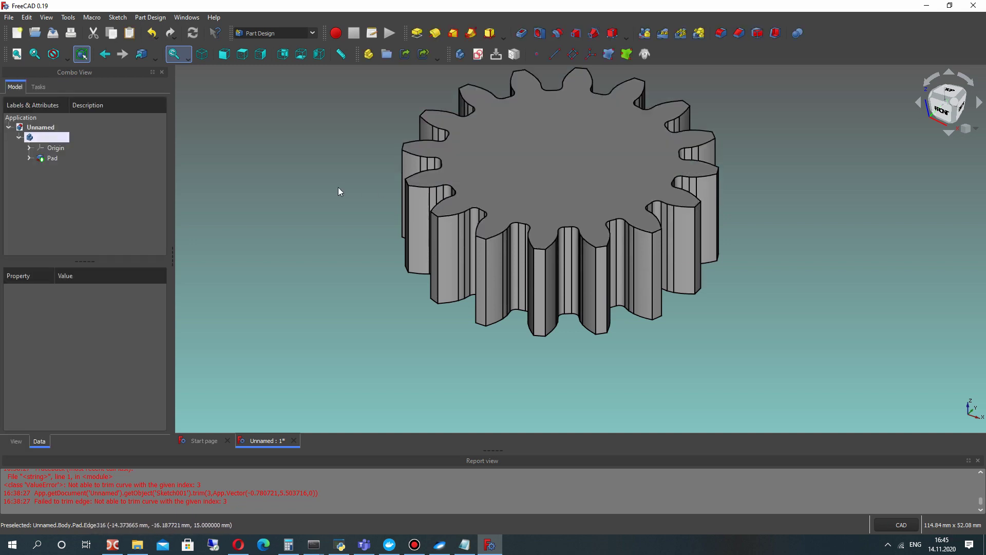
middle_drag(462, 189, 502, 240)
click(502, 240)
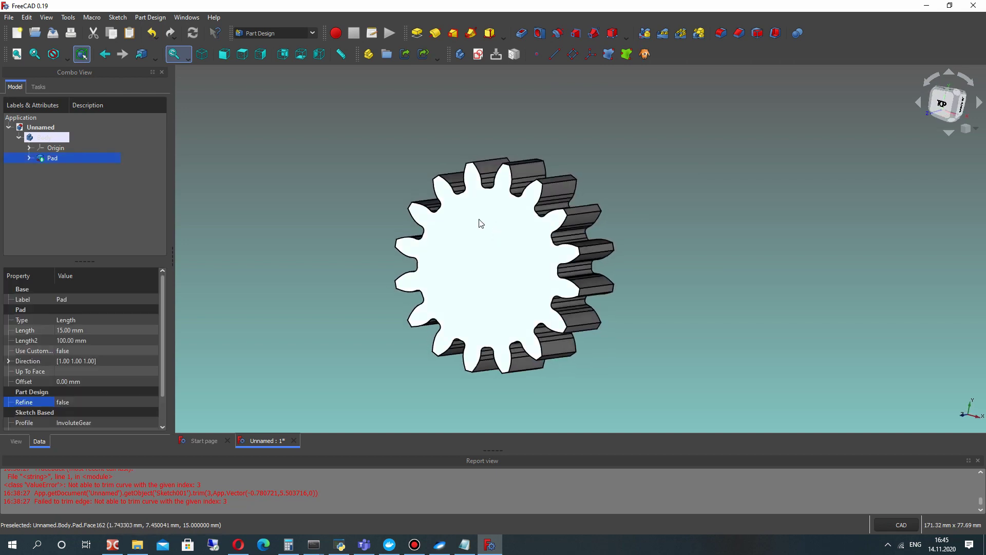
Start a sketch on the gear's top face and draw a circle centred on the origin
click(477, 54)
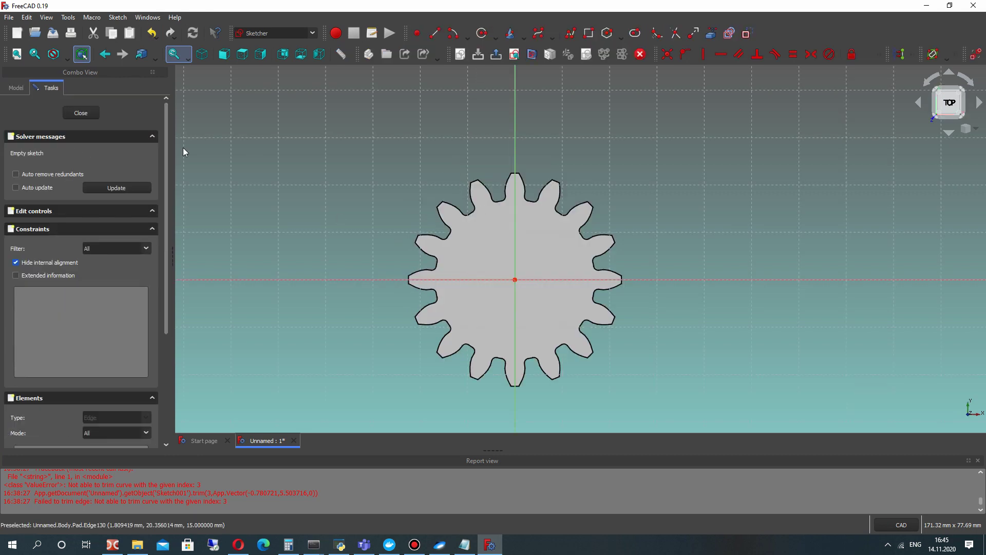
click(481, 34)
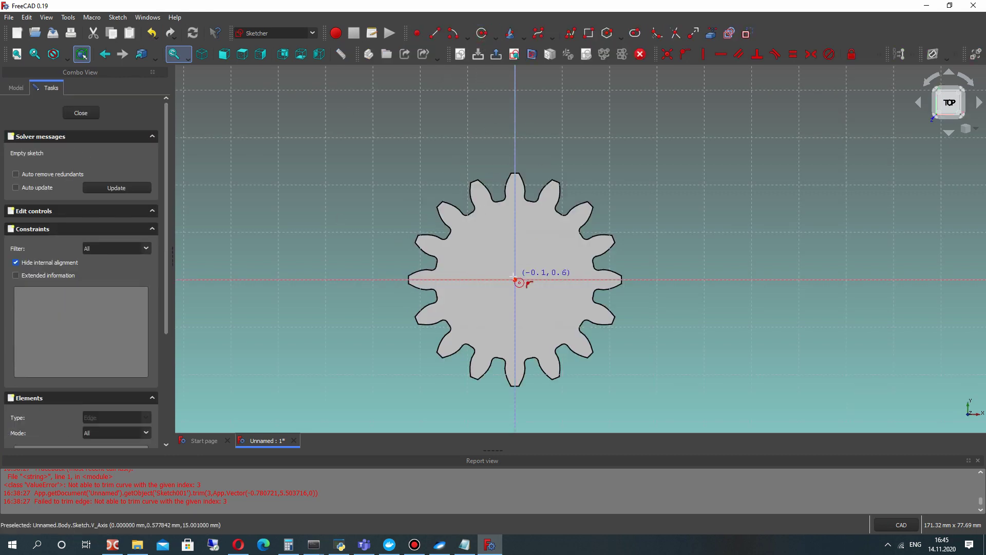
click(515, 279)
scroll(521, 263, up, 2)
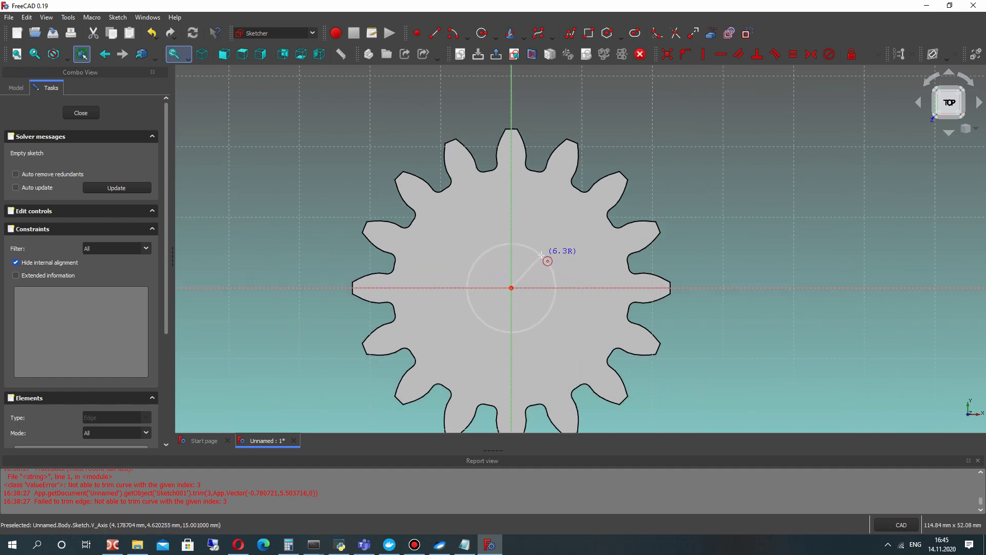
click(539, 256)
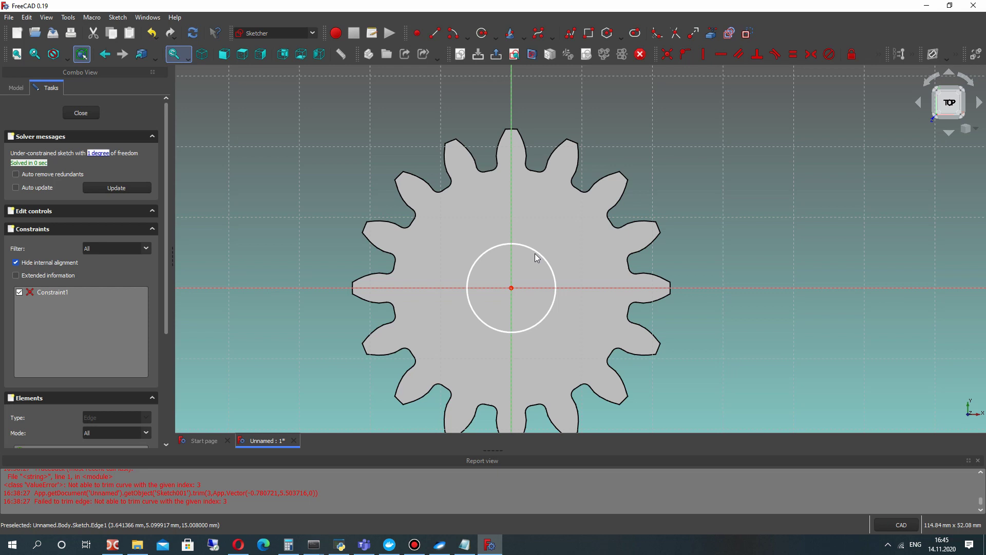
Constrain the circle to a 14 mm diameter and move the dimension aside
click(536, 252)
click(880, 55)
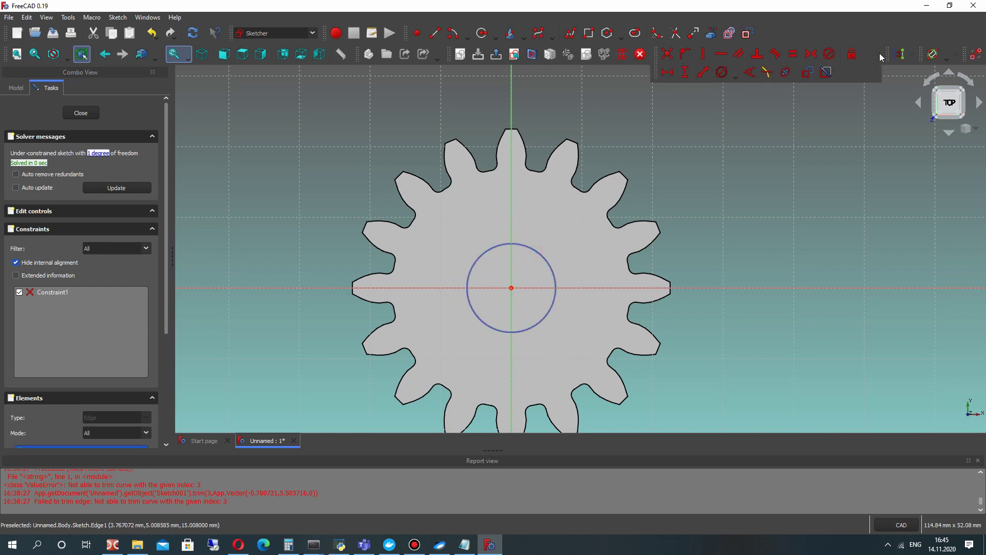
click(720, 73)
text(14)
key(Return)
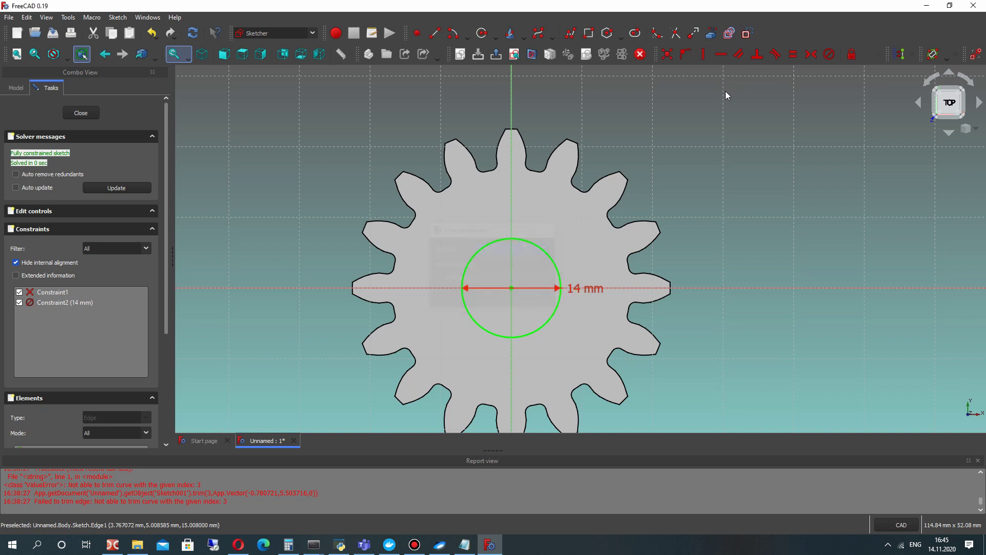
drag(578, 287, 599, 345)
scroll(554, 306, up, 3)
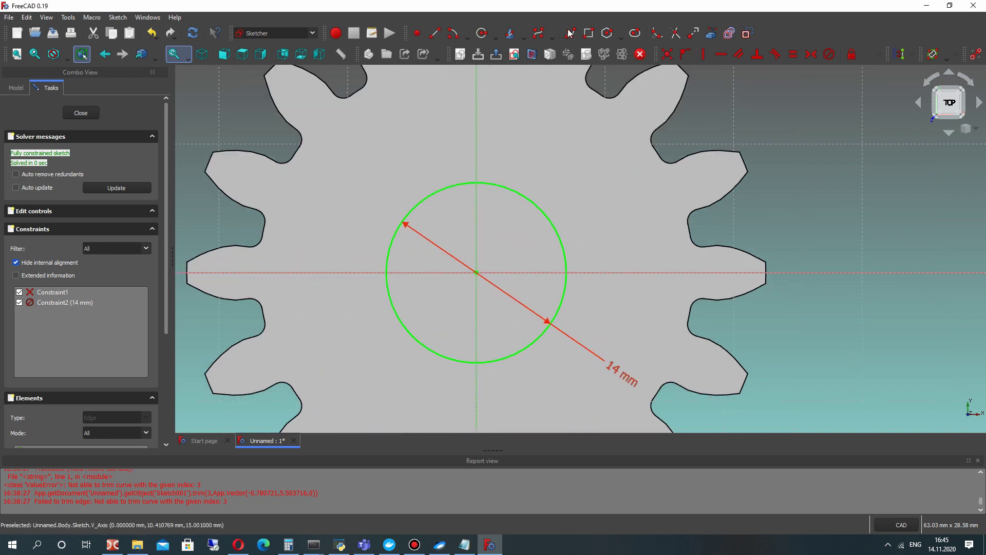
Draw a keyway rectangle straddling the top of the circle
click(589, 33)
click(458, 158)
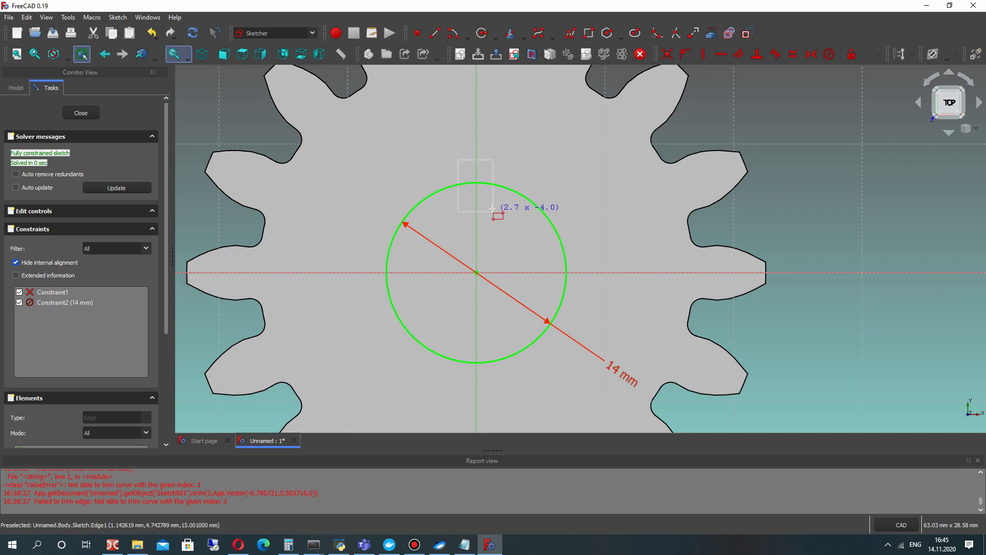
click(496, 203)
scroll(461, 186, up, 3)
key(Escape)
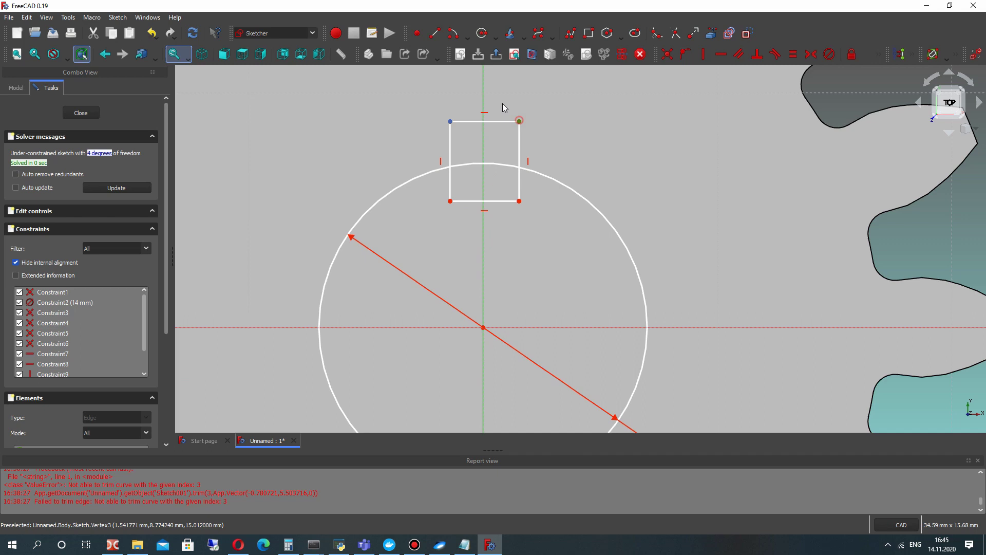
scroll(575, 124, down, 1)
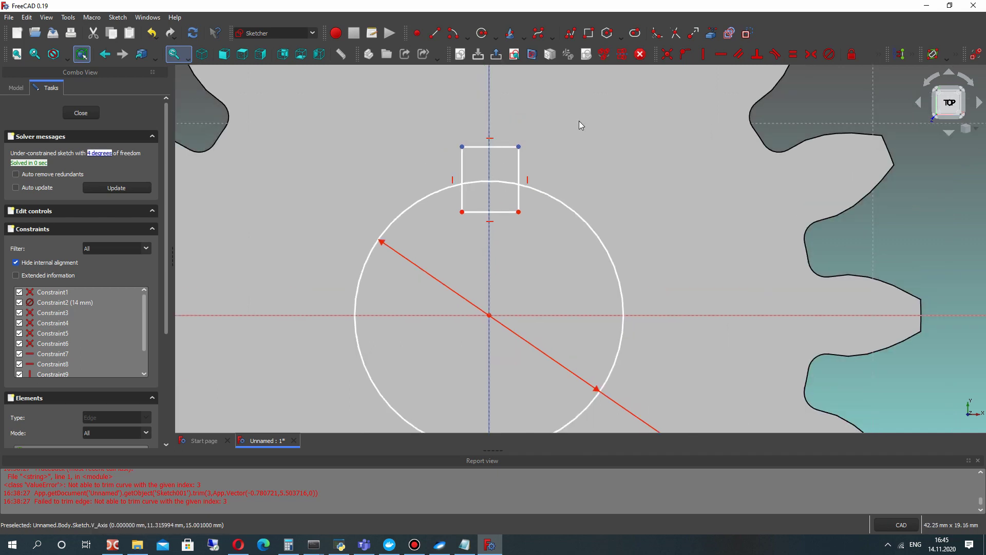
Make the rectangle's top corners symmetric about the vertical axis and adjust its corner
click(811, 54)
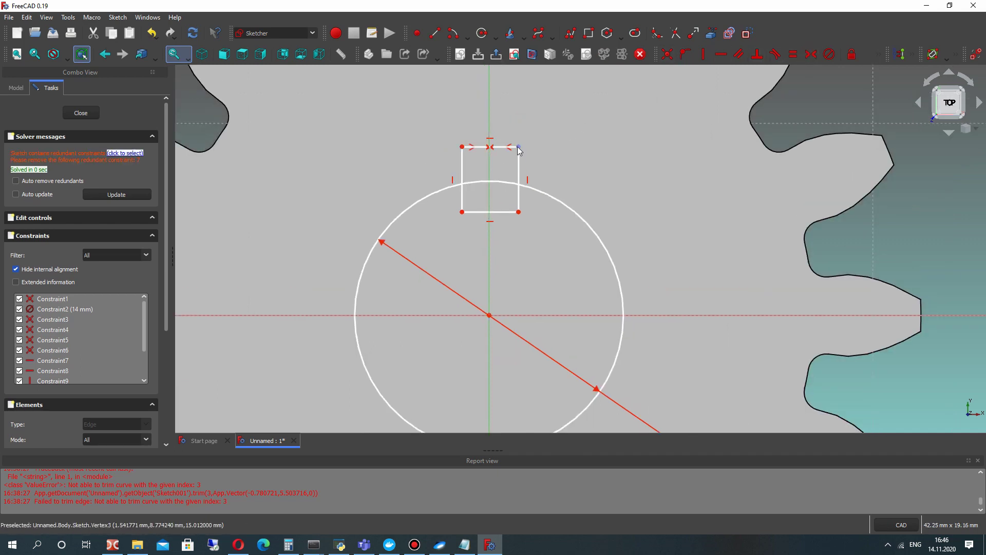
mouse_move(519, 149)
mouse_down()
mouse_move(538, 149)
mouse_move(523, 144)
mouse_up()
click(489, 315)
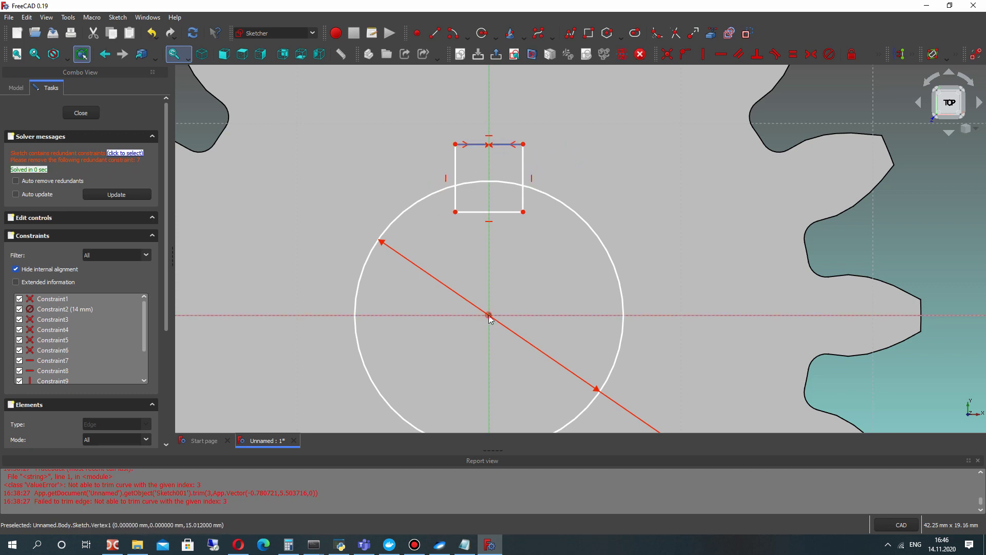
click(425, 97)
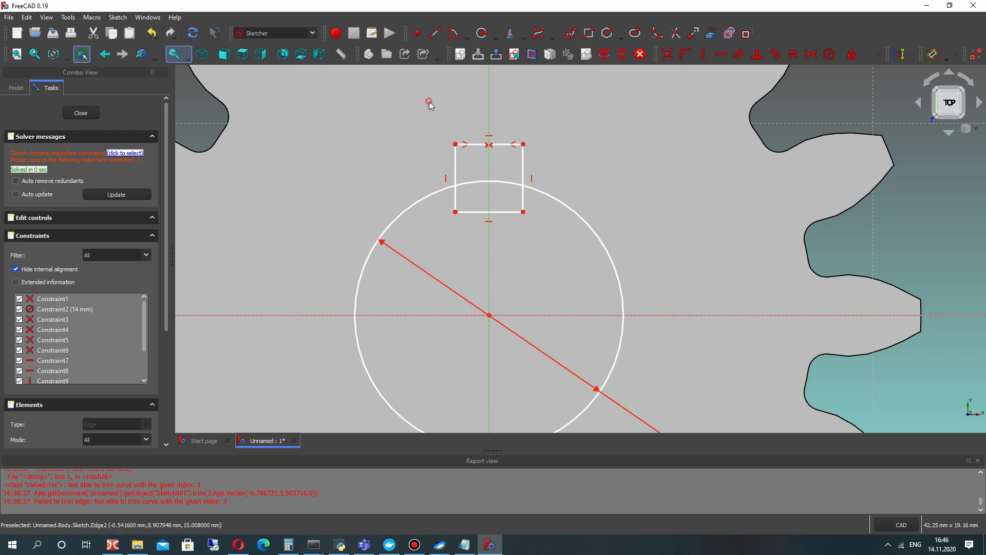
click(455, 145)
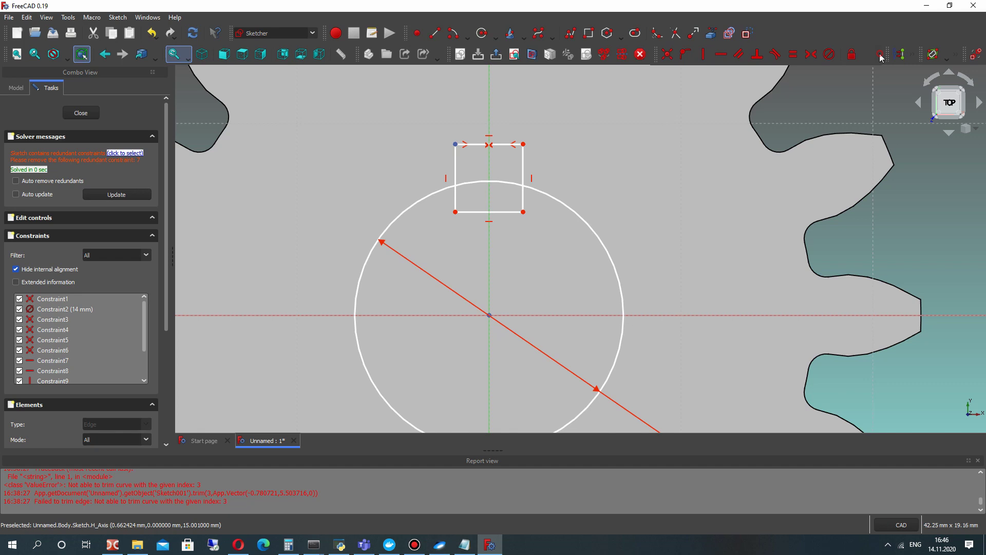
Try an 8 mm vertical distance on the corner, then delete the failed Constraint11
click(880, 58)
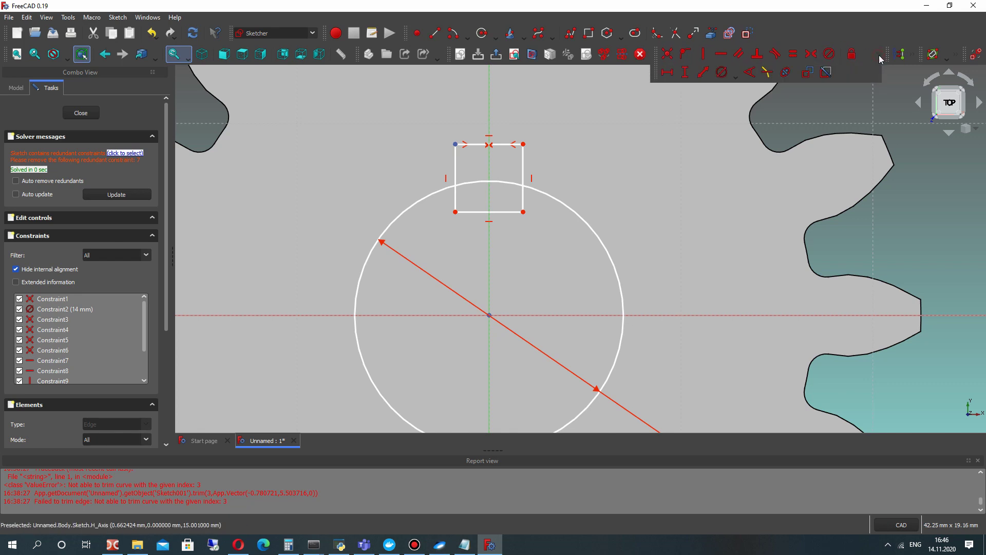
click(684, 75)
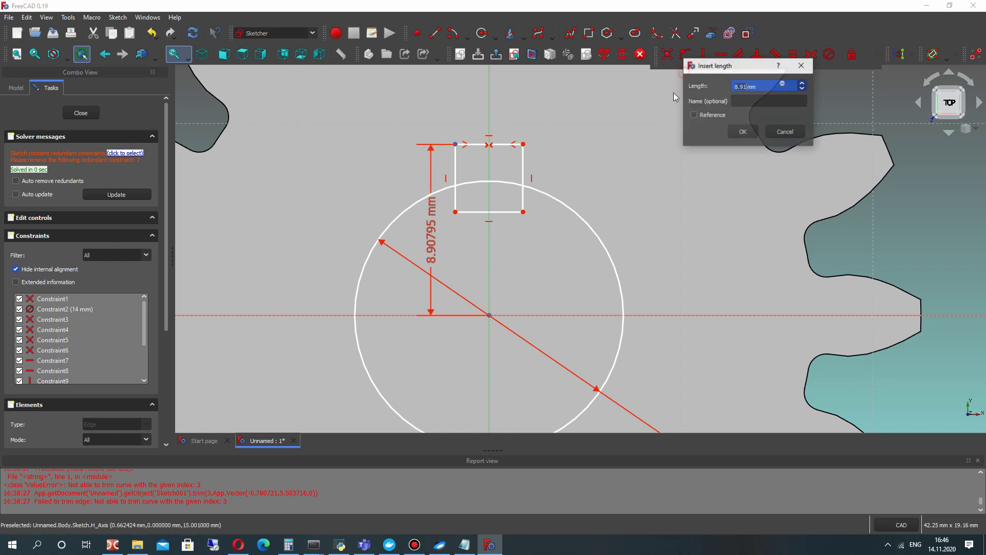
text(8)
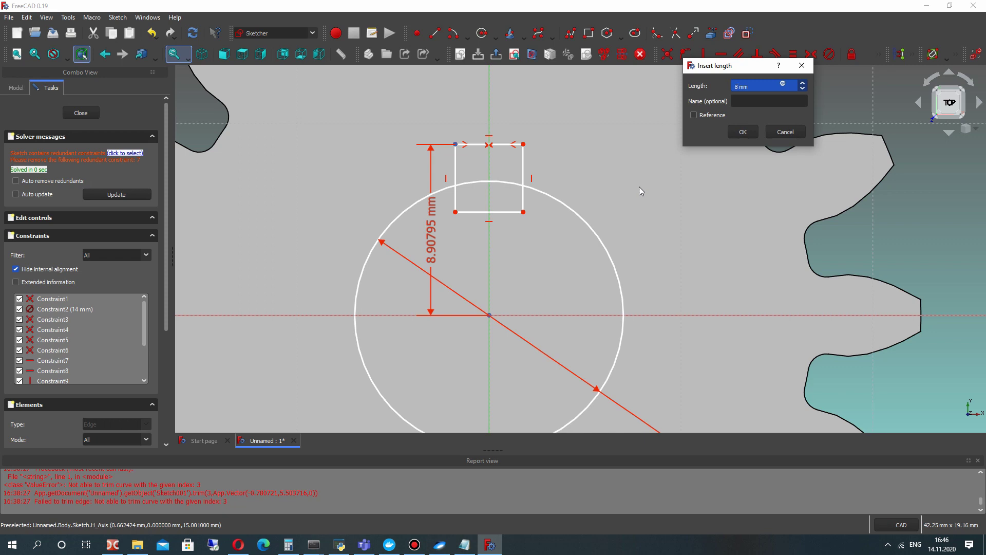
key(Return)
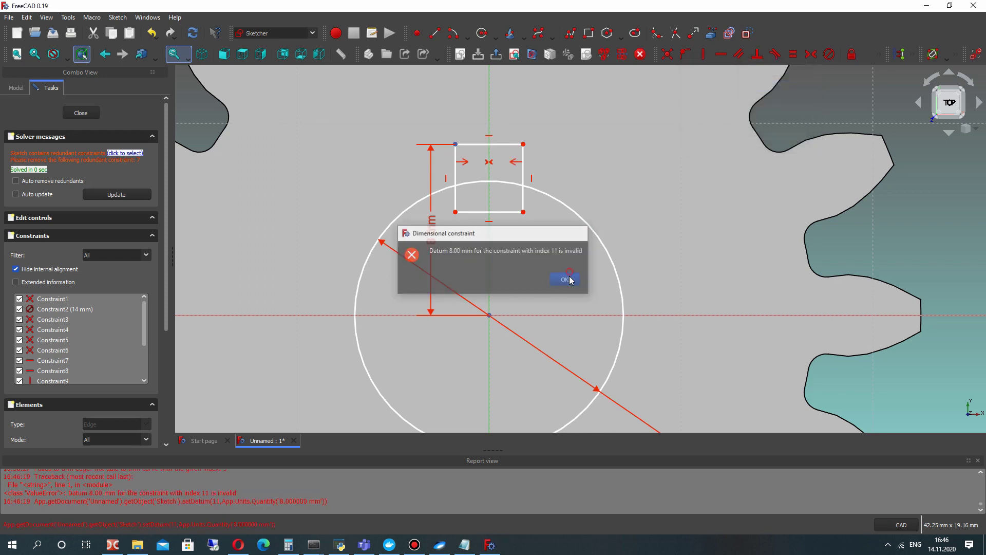
click(566, 280)
scroll(51, 333, down, 2)
right_click(56, 341)
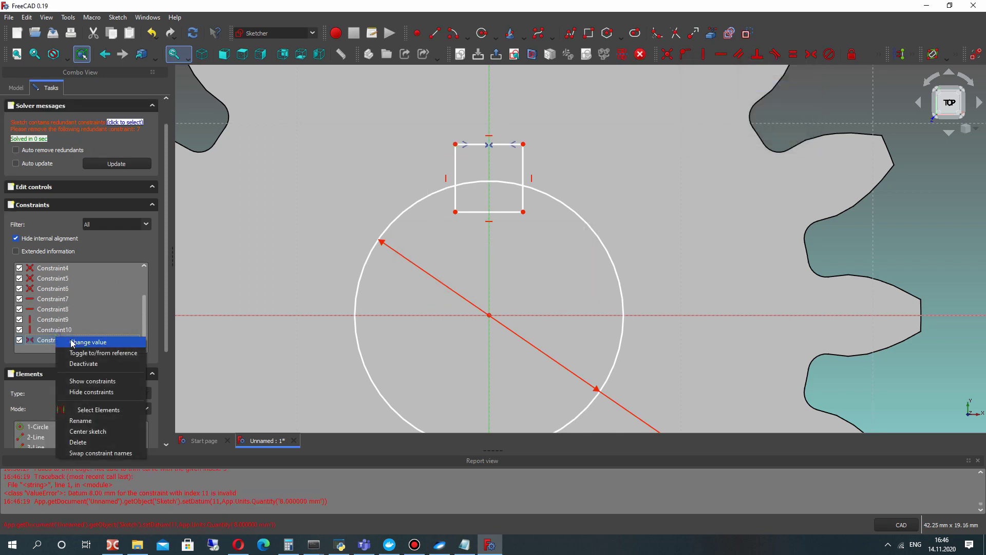
click(87, 442)
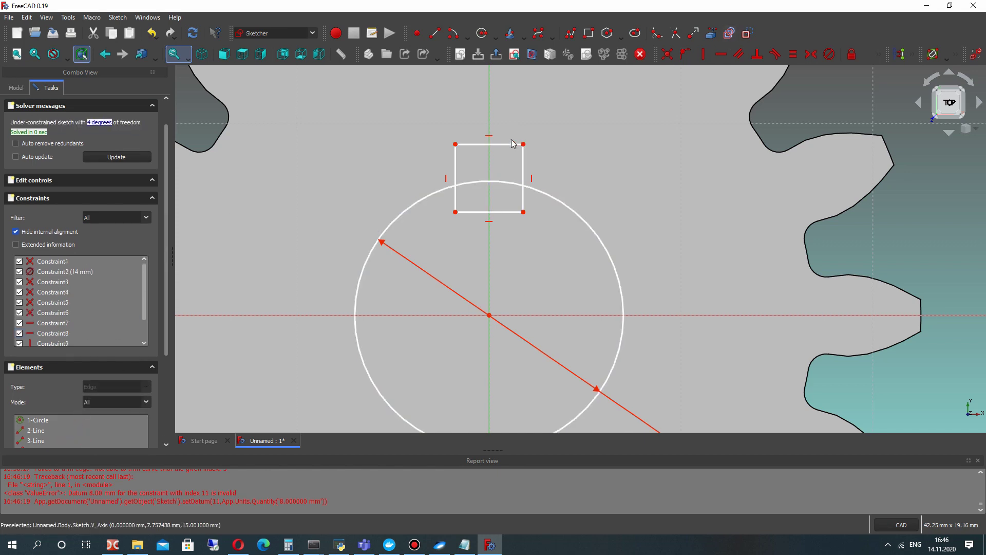
Delete the redundant Constraint7 and widen the keyway rectangle to the right
scroll(508, 149, down, 3)
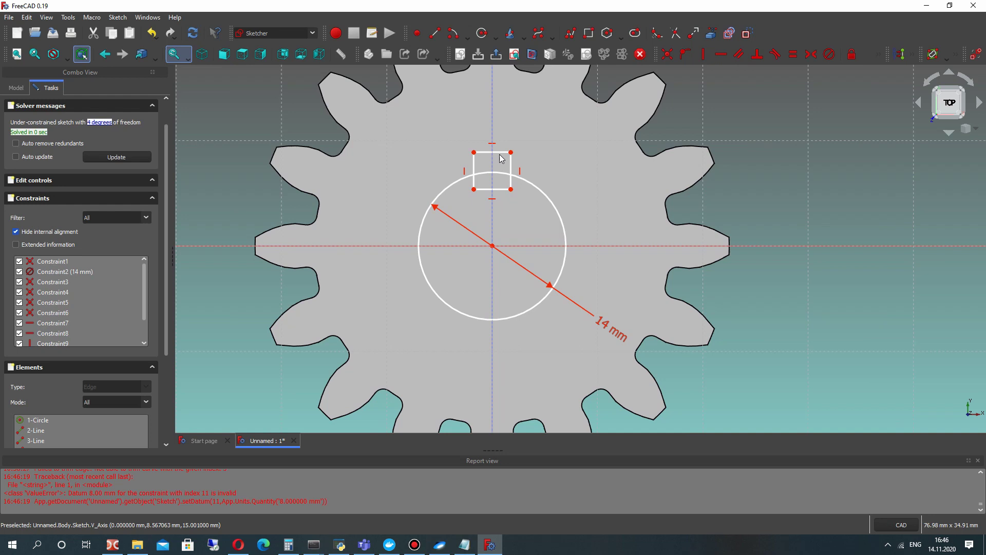
drag(510, 153, 511, 153)
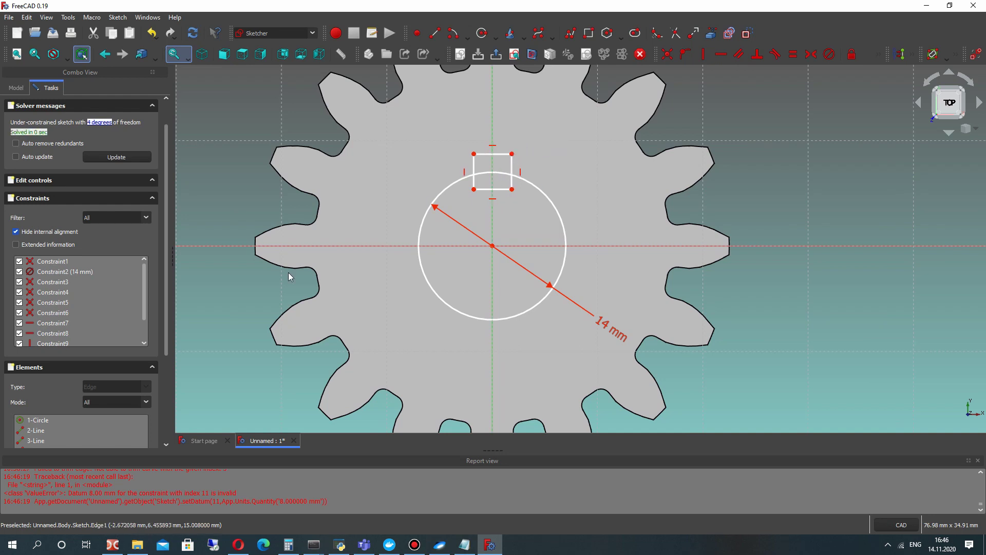
key(ctrl+z)
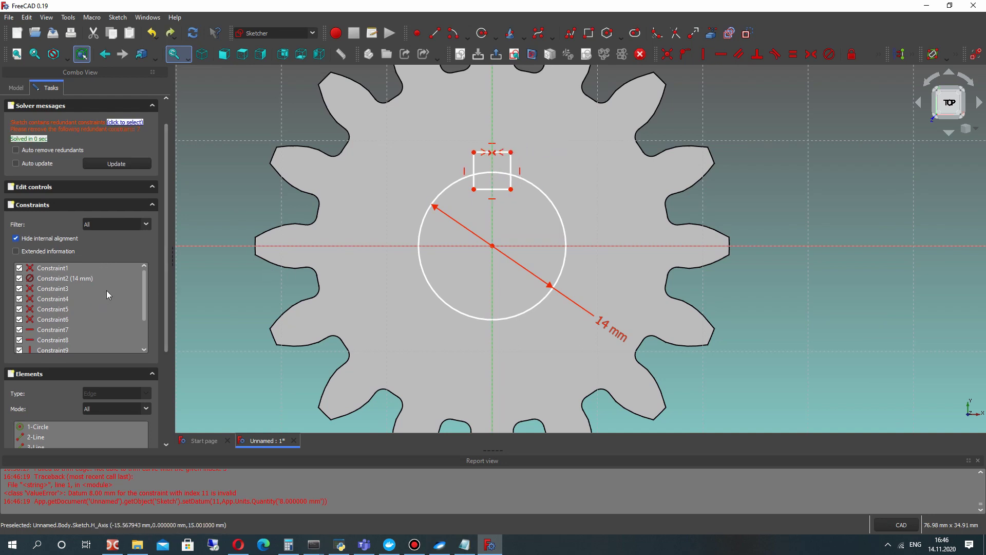
scroll(107, 295, down, 1)
right_click(47, 301)
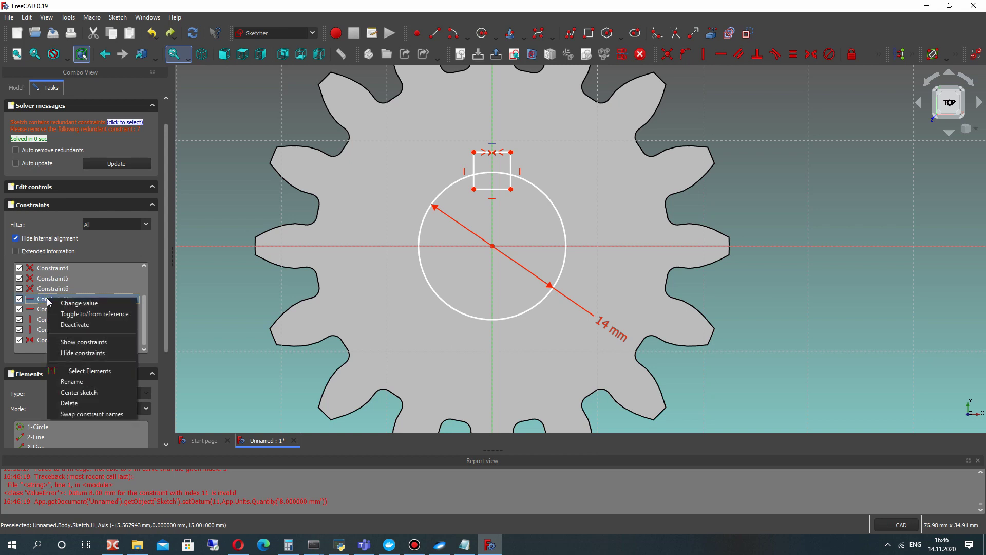
click(69, 403)
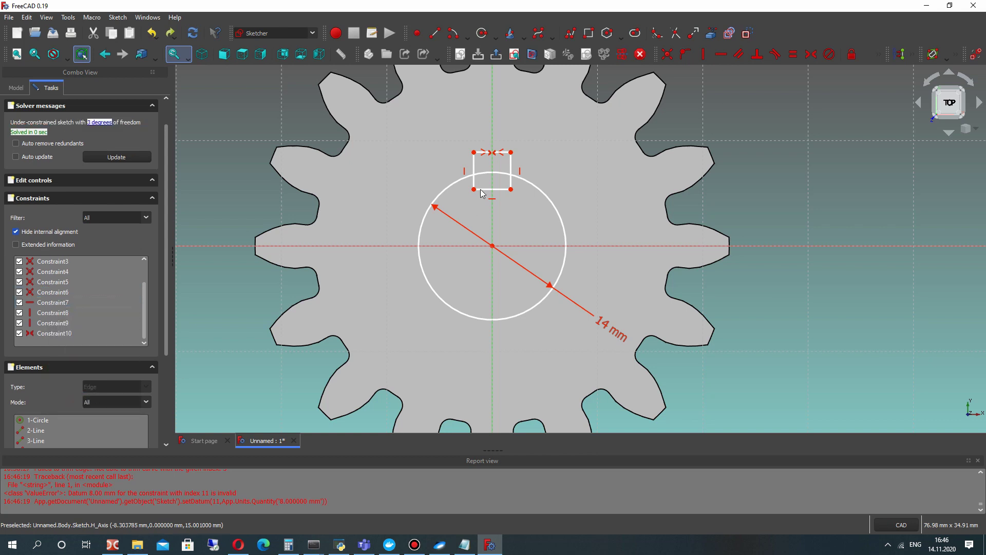
mouse_move(513, 158)
mouse_down()
mouse_move(518, 123)
mouse_move(494, 141)
mouse_move(519, 155)
mouse_up()
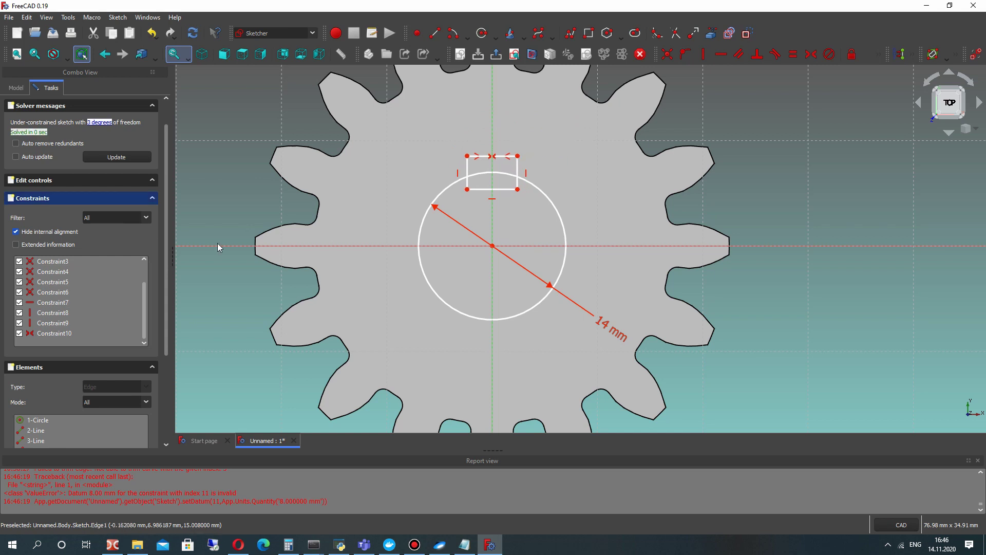
scroll(468, 199, up, 2)
click(468, 136)
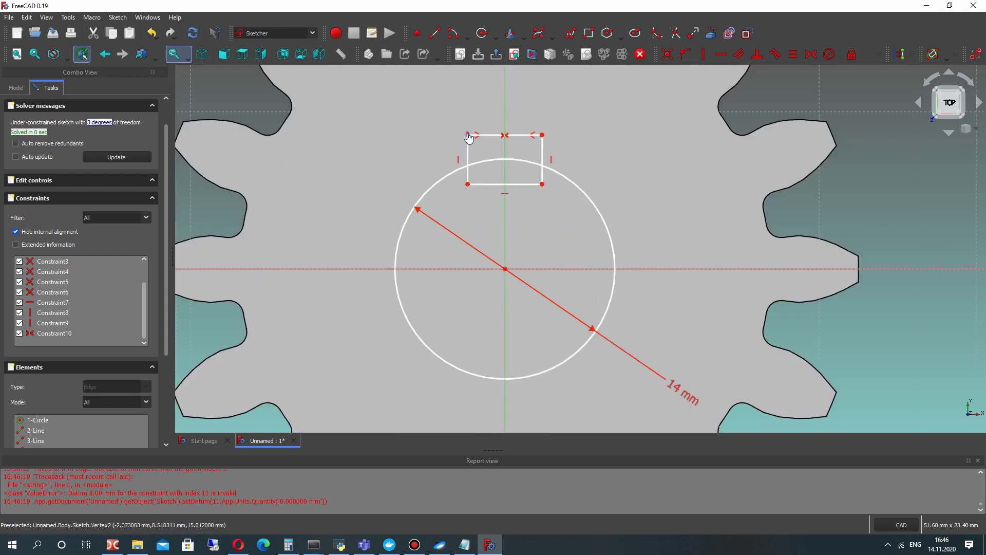
Place the keyway's top-left corner 8 mm above the circle centre
click(880, 54)
click(703, 72)
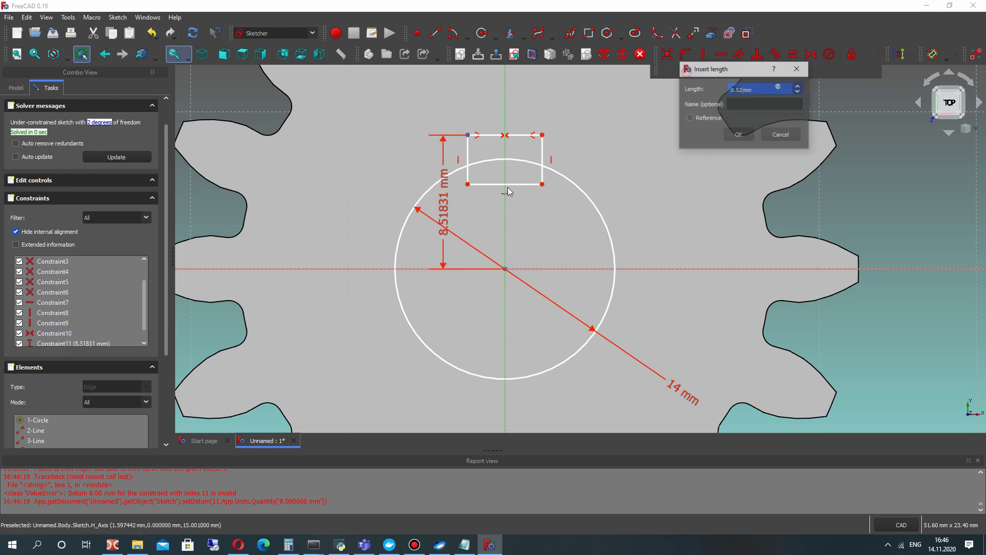
text(8)
key(Return)
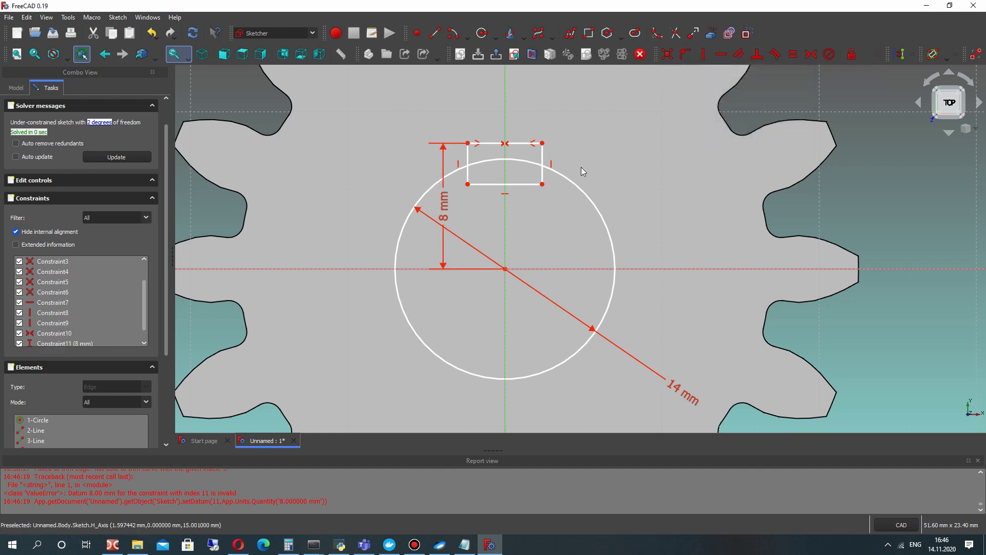
drag(444, 211, 350, 200)
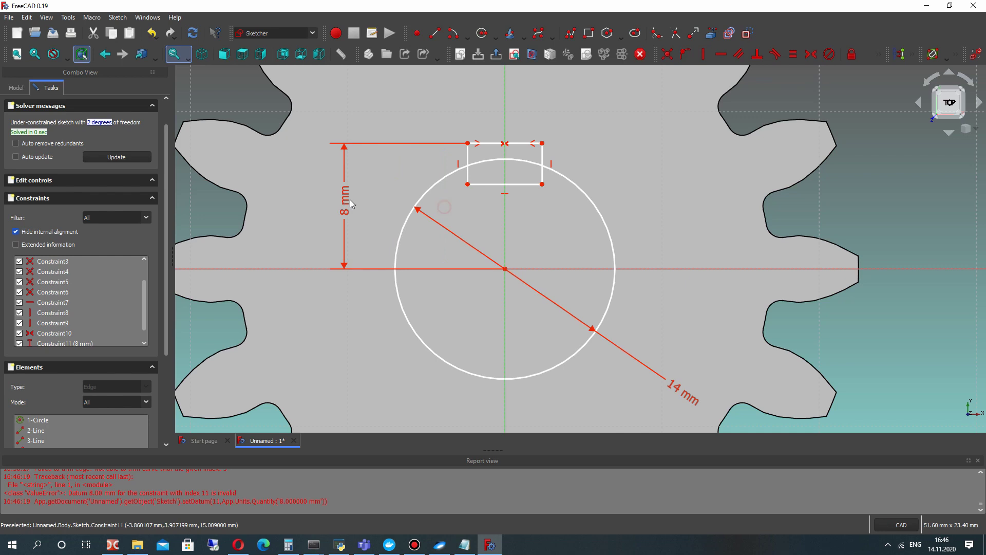
Give the keyway's top edge a 2.5 mm horizontal length
click(520, 143)
click(881, 55)
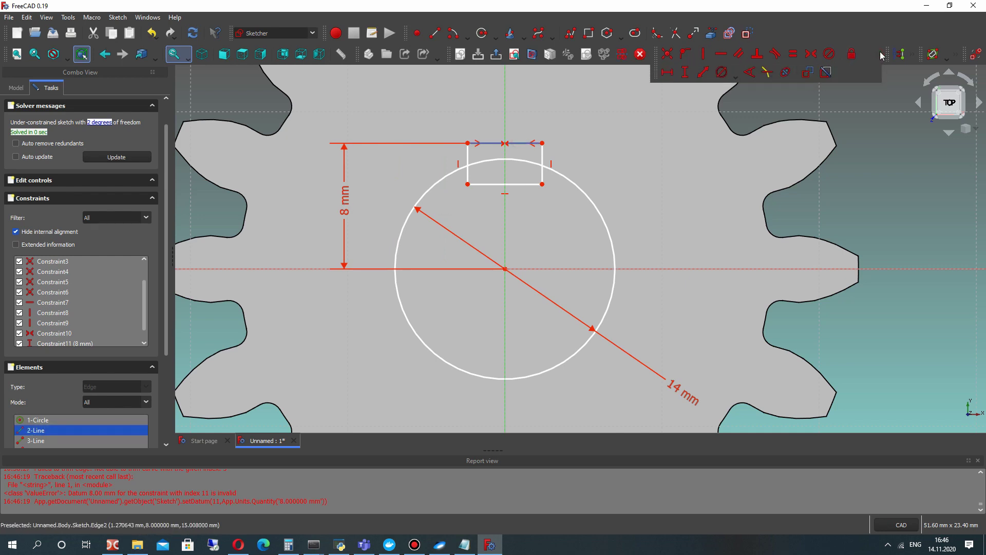
click(667, 72)
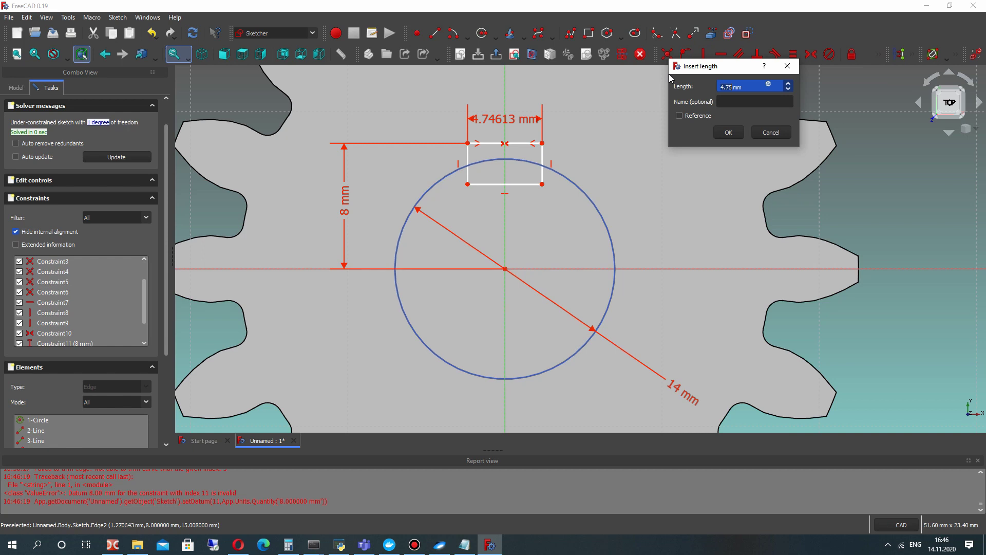
text(2.5)
key(Return)
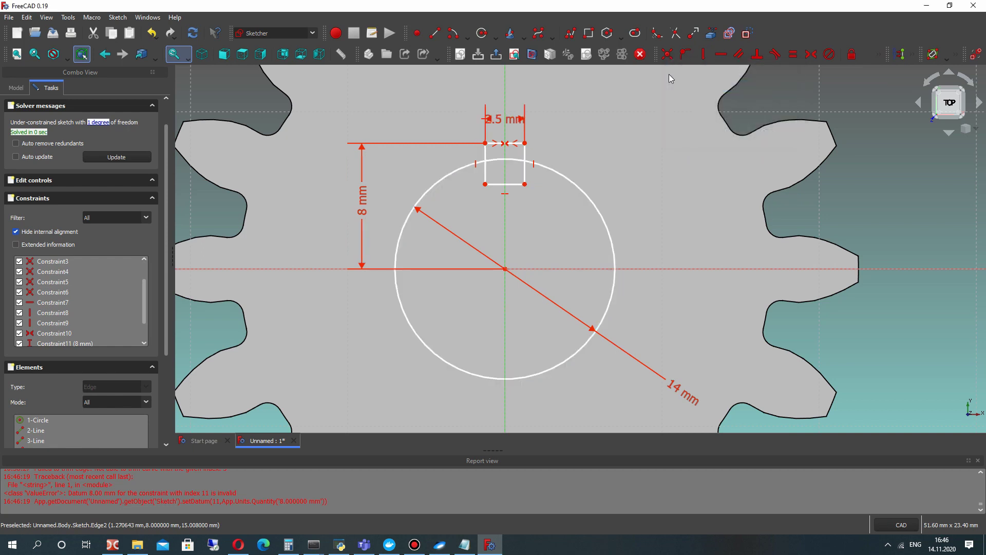
Trim the circle arc inside the keyway and the rectangle's side edges above the circle
click(676, 33)
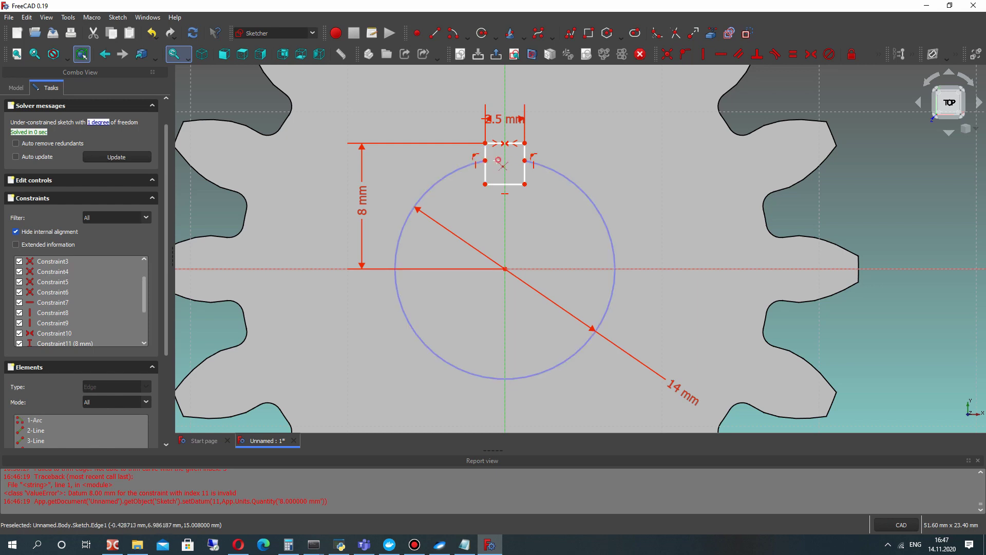
click(501, 158)
click(485, 152)
click(524, 154)
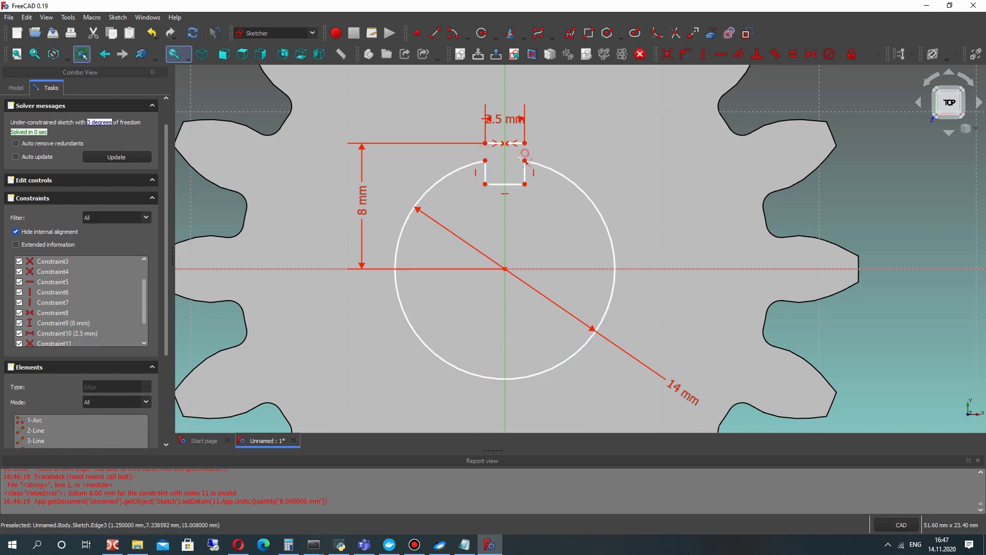
click(524, 169)
key(ctrl+z)
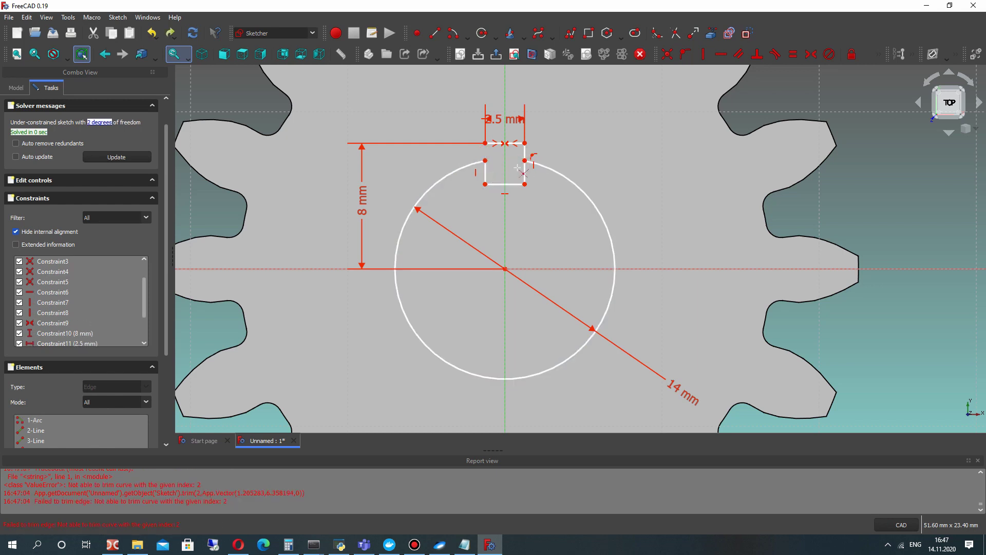
Trim the rectangle's inner side edges and bottom line, then close the sketch
click(486, 173)
click(524, 173)
scroll(505, 176, up, 2)
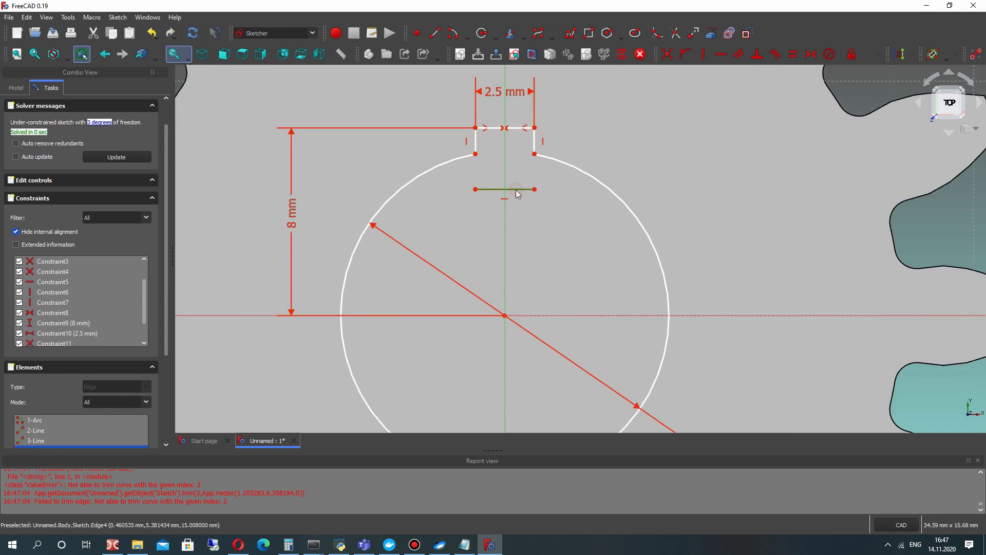
click(516, 190)
scroll(531, 168, down, 3)
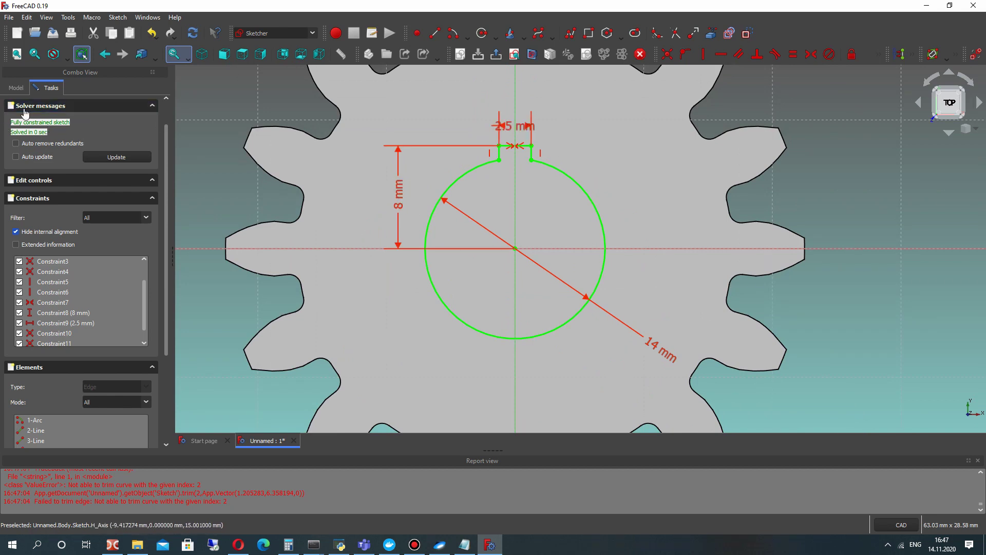
scroll(48, 114, up, 1)
click(80, 112)
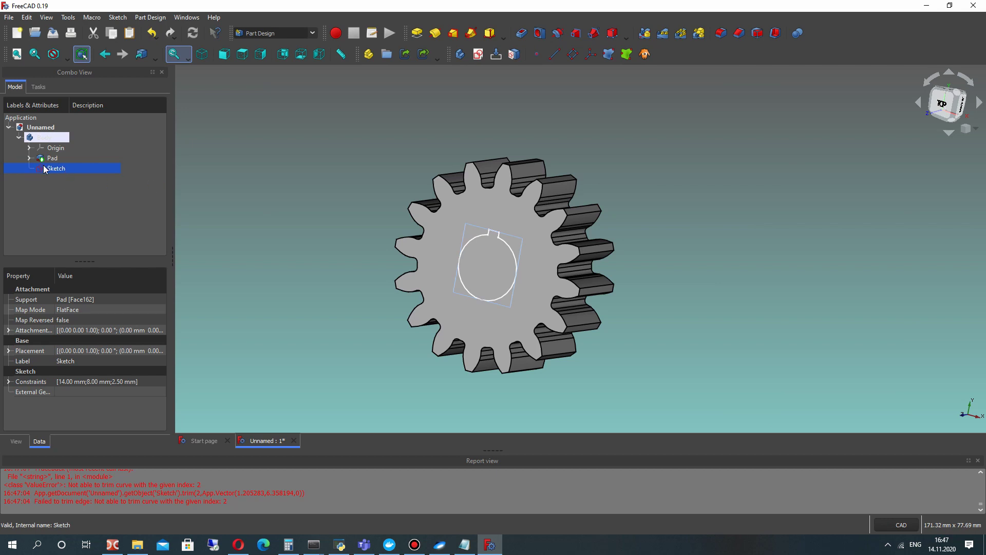
Pocket the keyed-hole sketch 15 mm deep through the gear
click(521, 34)
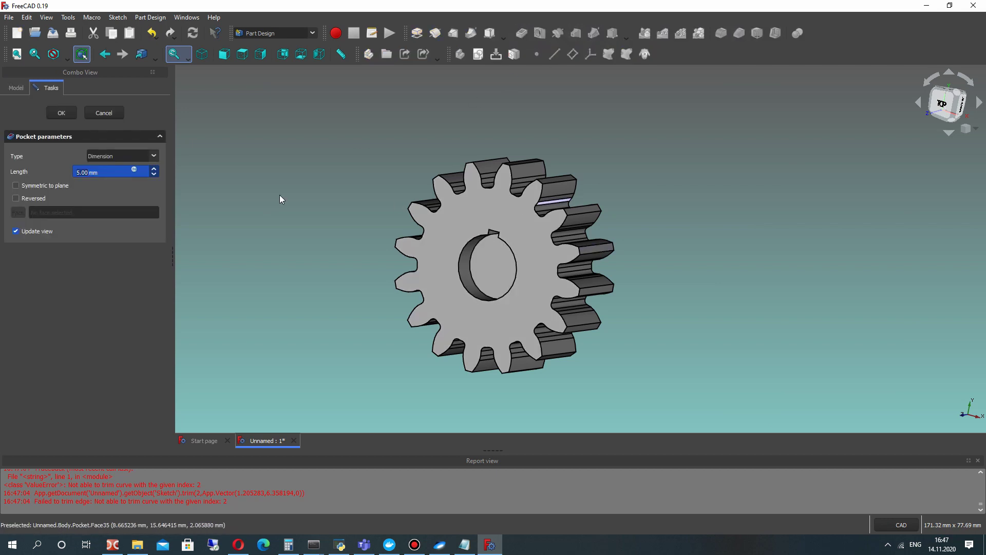
text(15)
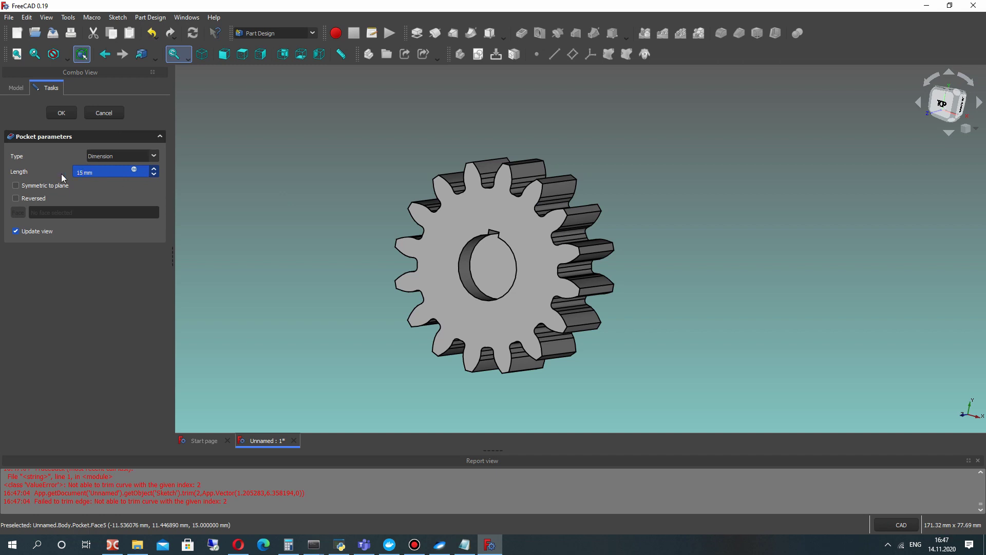
click(60, 113)
middle_drag(510, 245, 454, 245)
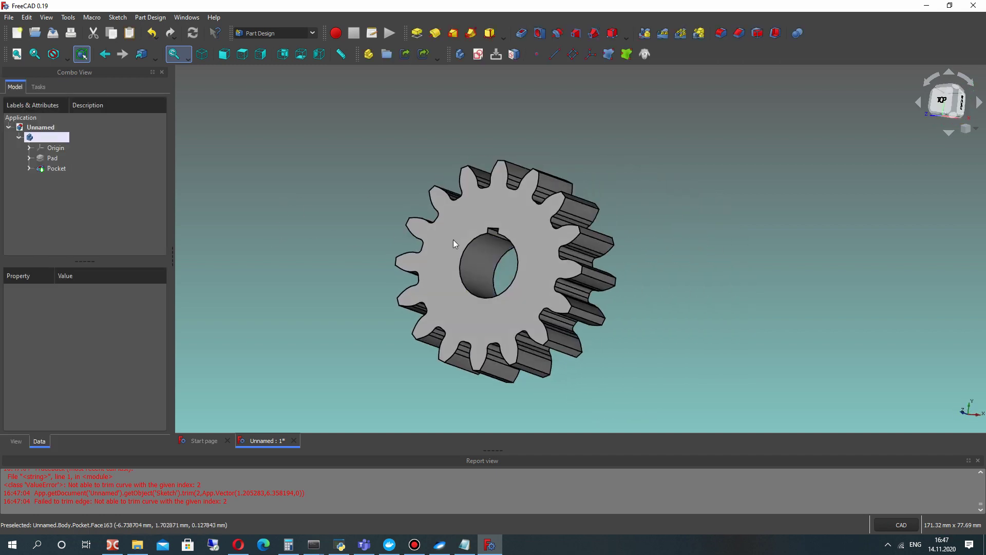
Set the Pocket's Refine property to true
click(56, 168)
click(79, 319)
click(68, 322)
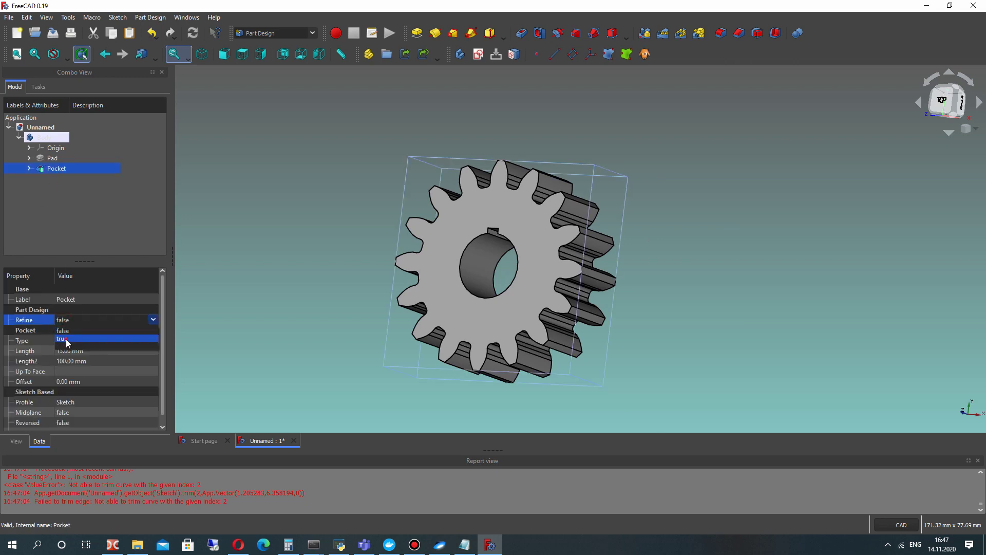
click(66, 338)
click(281, 258)
middle_drag(492, 262, 531, 263)
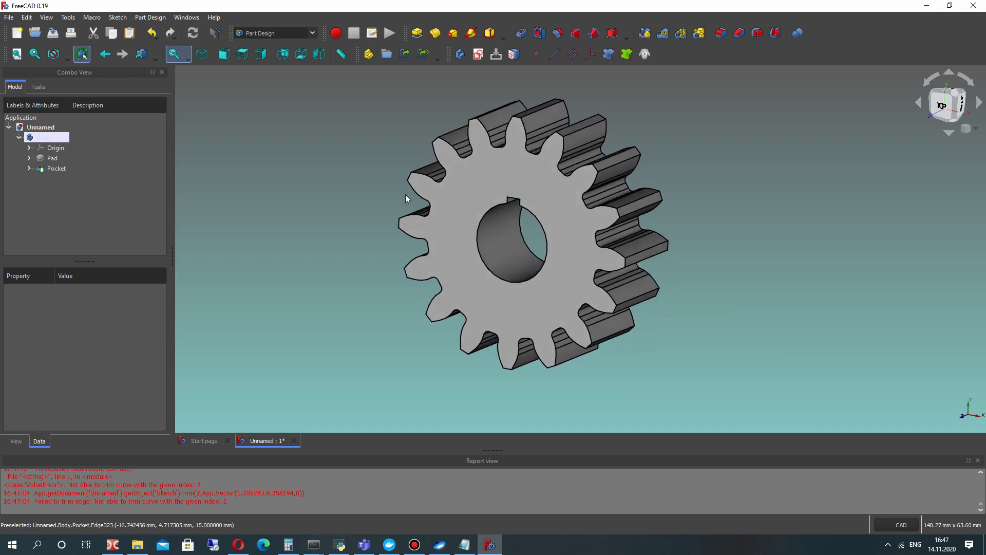
Rename the Body to Gear
double_click(39, 138)
click(41, 138)
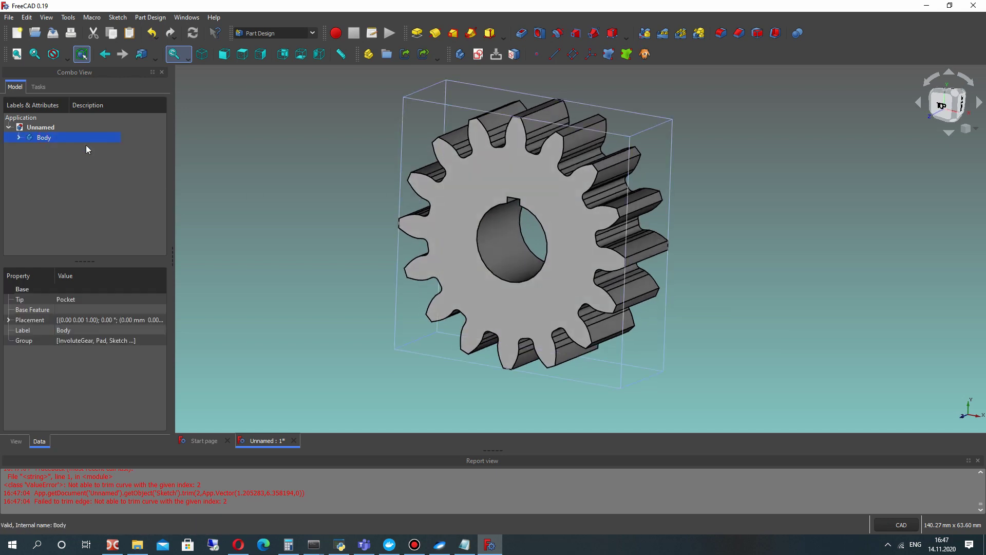
right_click(72, 137)
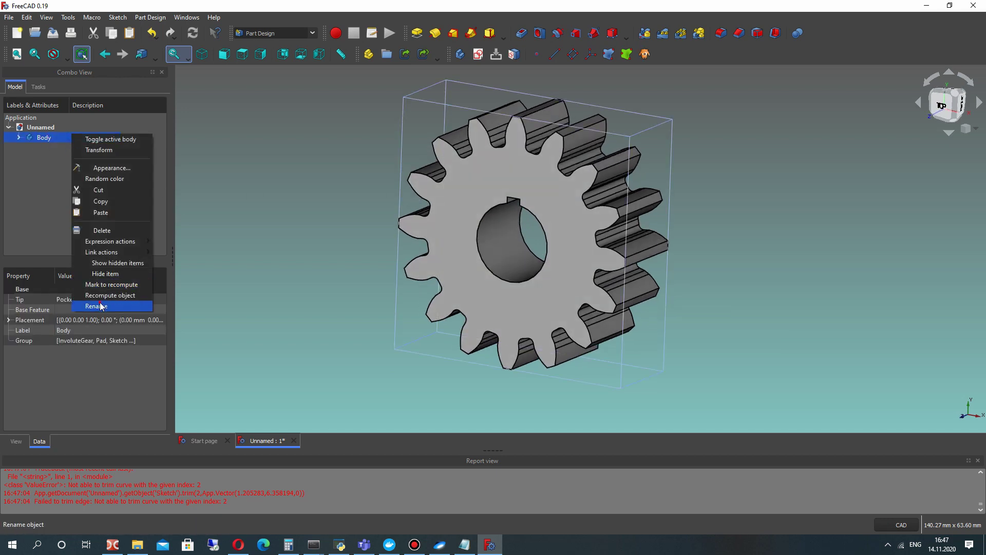
click(103, 303)
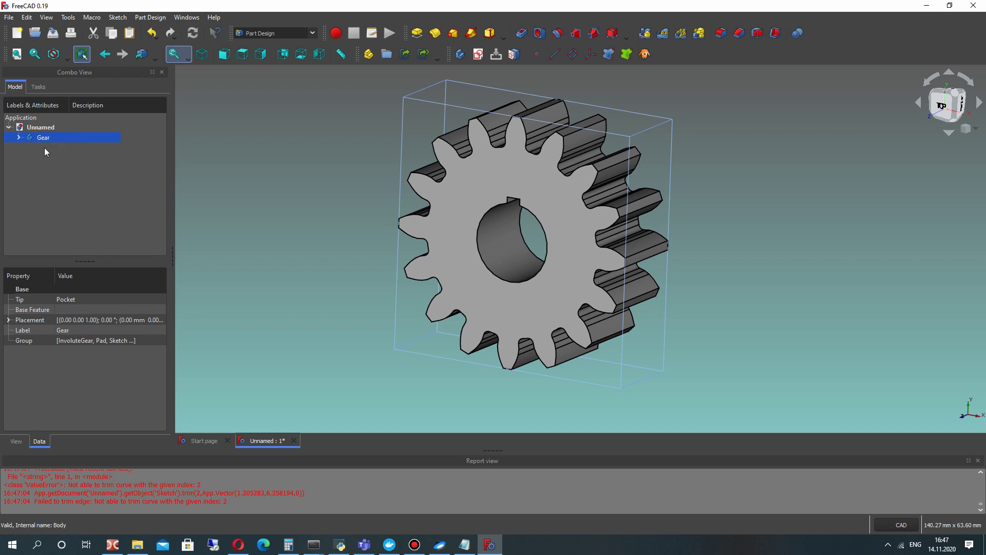
click(309, 182)
scroll(334, 190, down, 2)
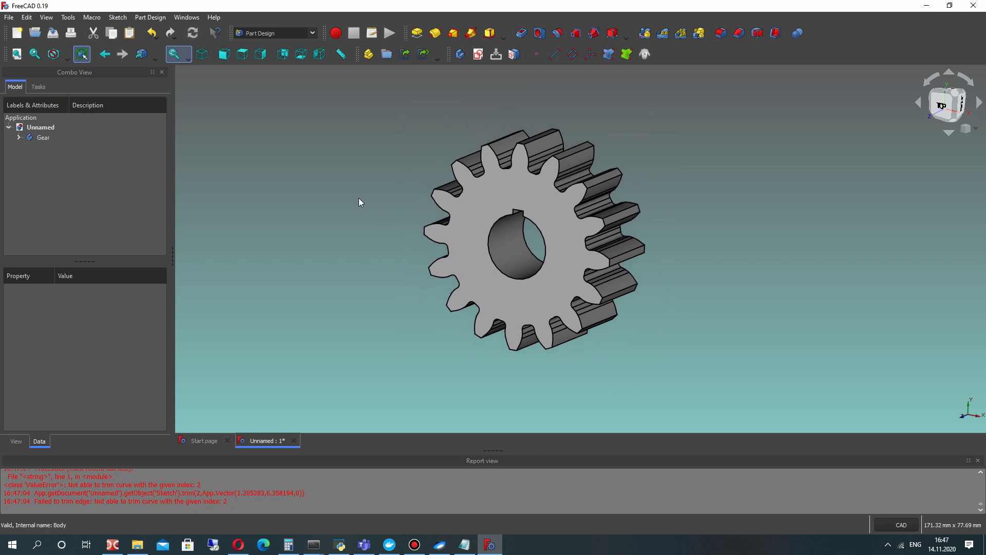
Save the document as Gear in the Blog\FreeCAD\Gear_Pump_Series folder
click(43, 137)
click(8, 17)
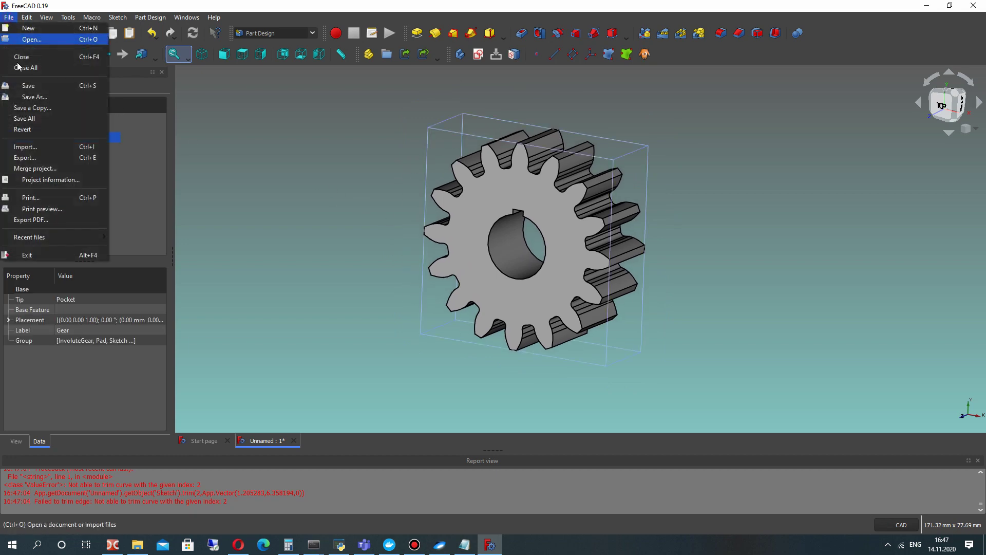
click(32, 97)
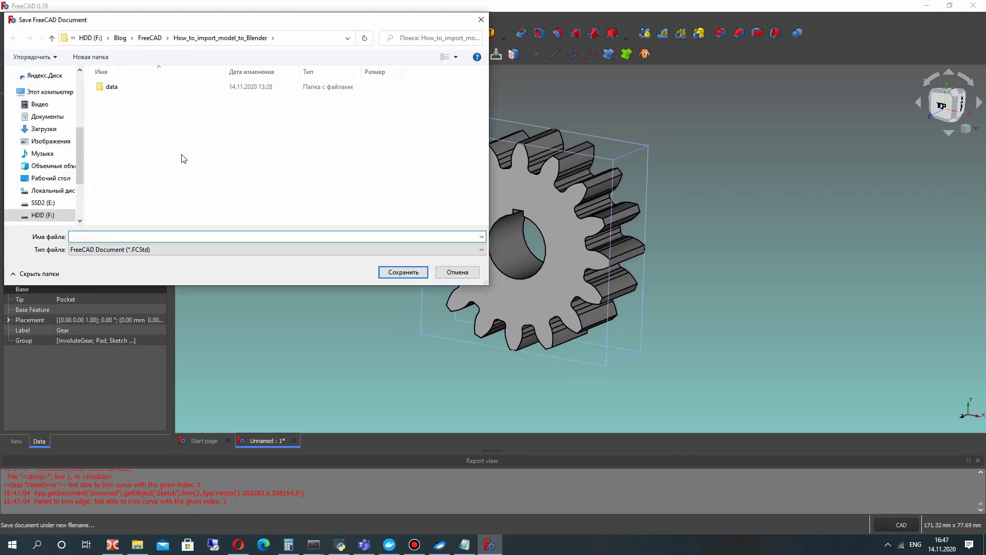
click(150, 37)
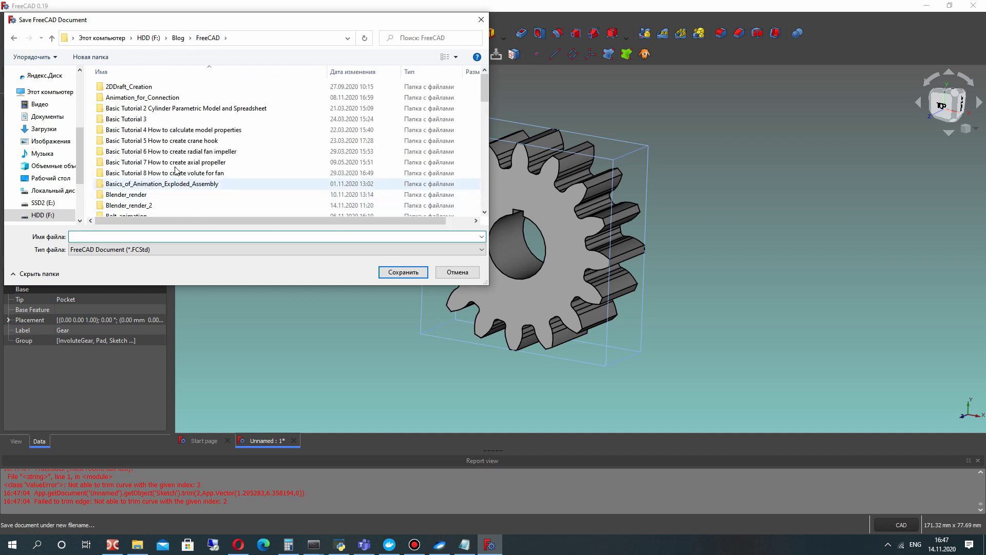
scroll(174, 167, down, 3)
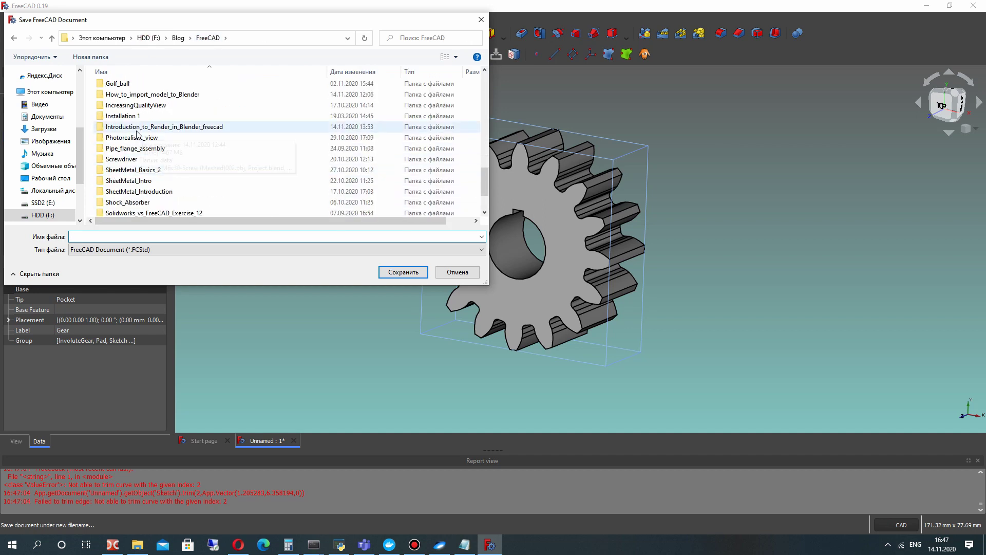
scroll(154, 149, up, 1)
scroll(155, 166, down, 3)
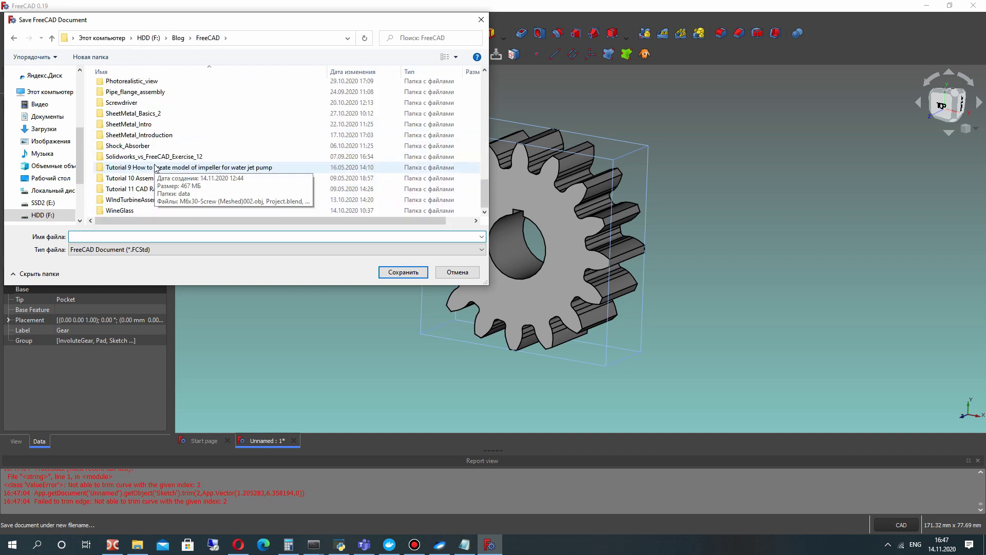
scroll(156, 167, up, 1)
scroll(156, 167, up, 3)
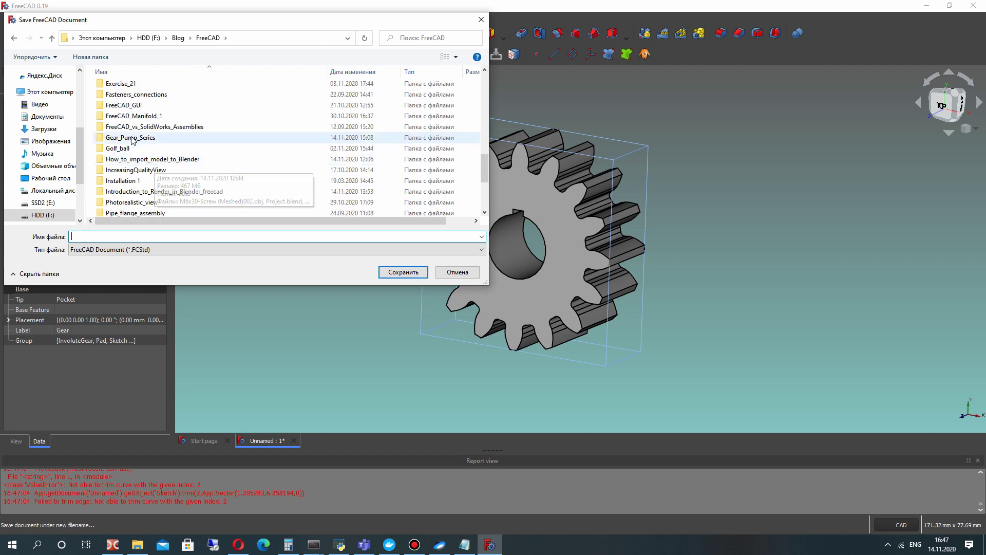
double_click(131, 137)
click(93, 239)
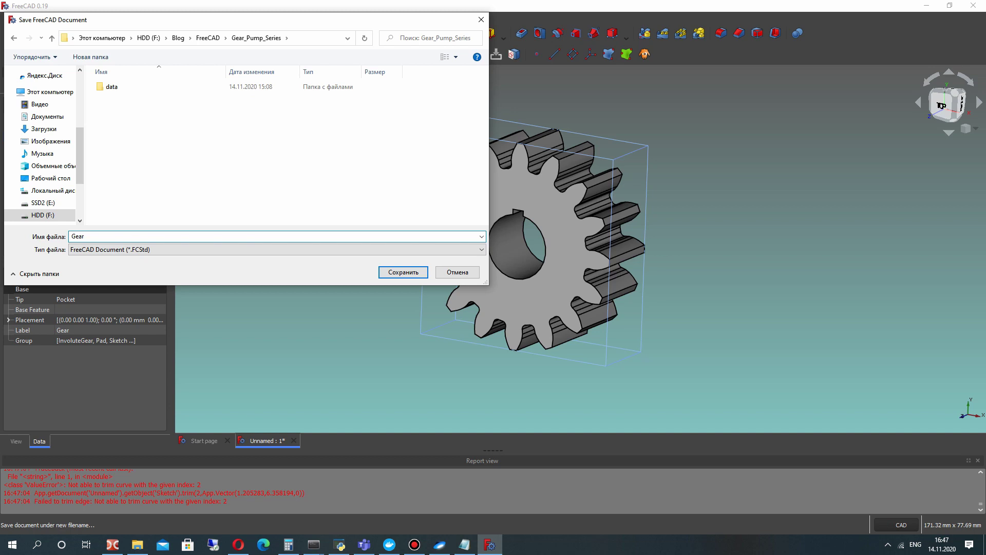
click(388, 274)
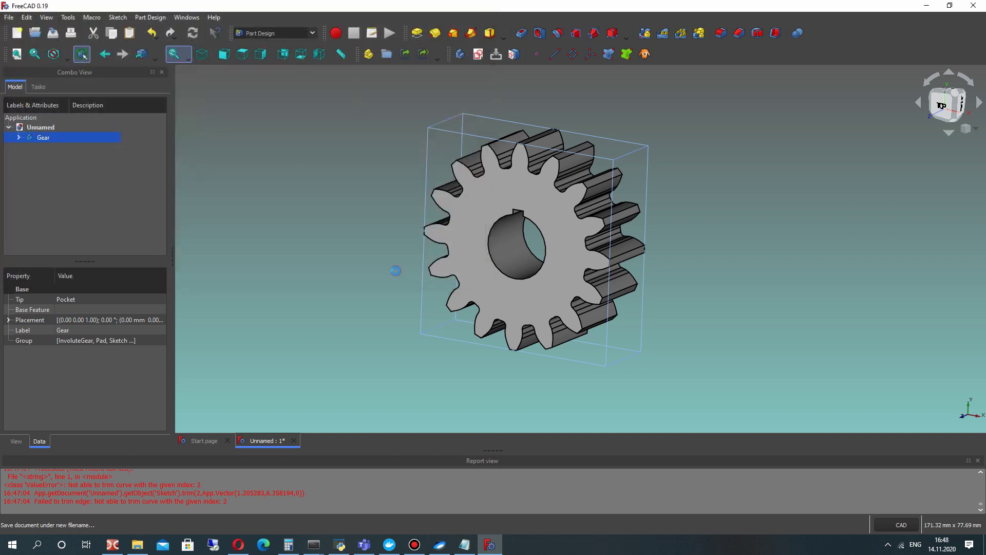
Verify in Double Commander that Gear.FCStd (223.2 K) exists, then return to FreeCAD
click(113, 545)
click(22, 143)
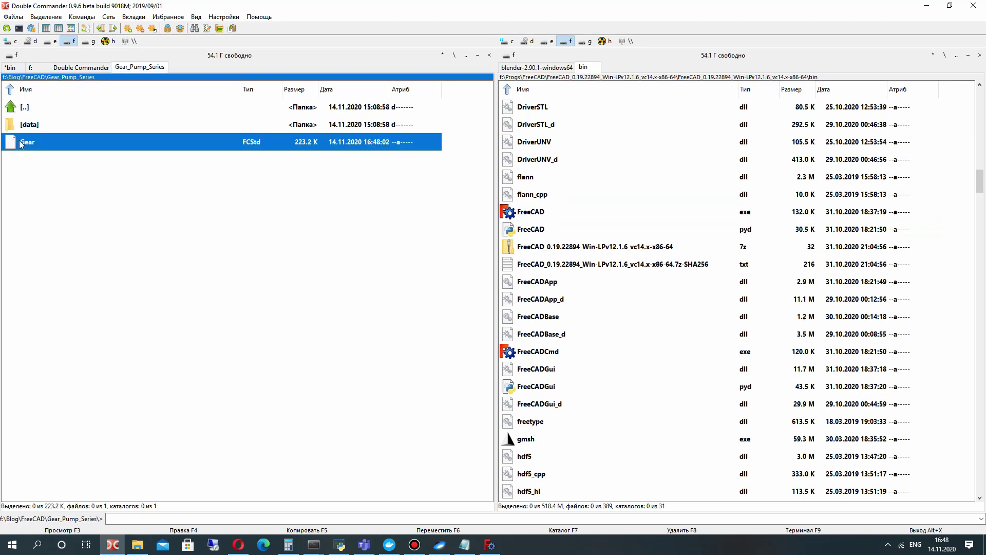
click(927, 6)
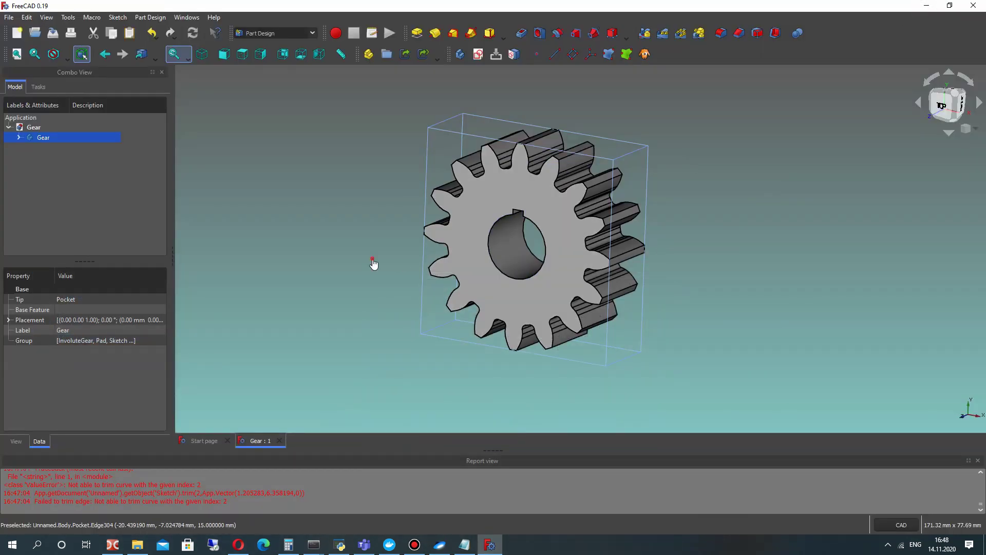